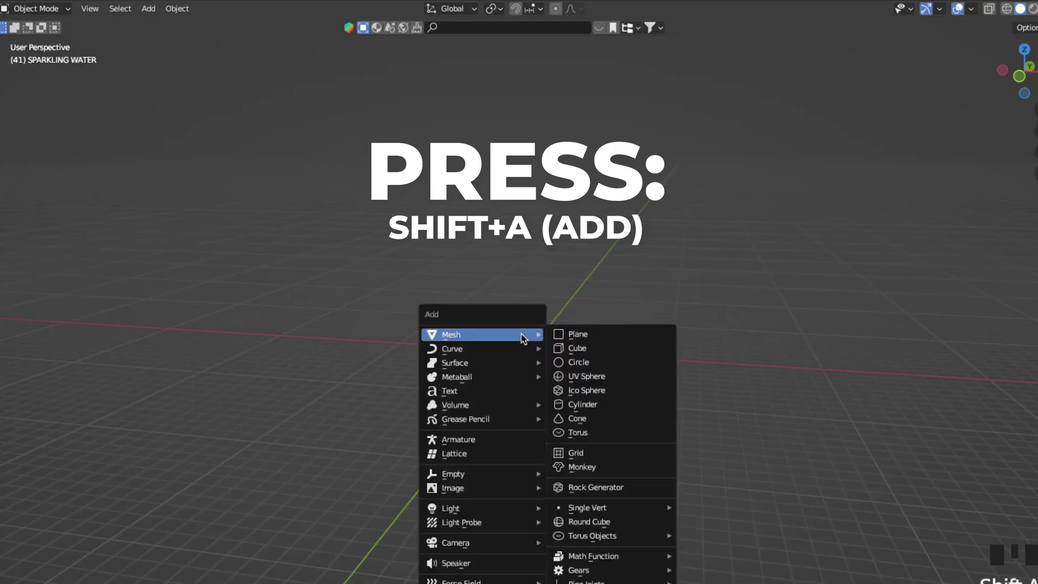
Add a cube, view it centred from the front, and check Preferences' Input settings.
click(577, 348)
key(KP_1)
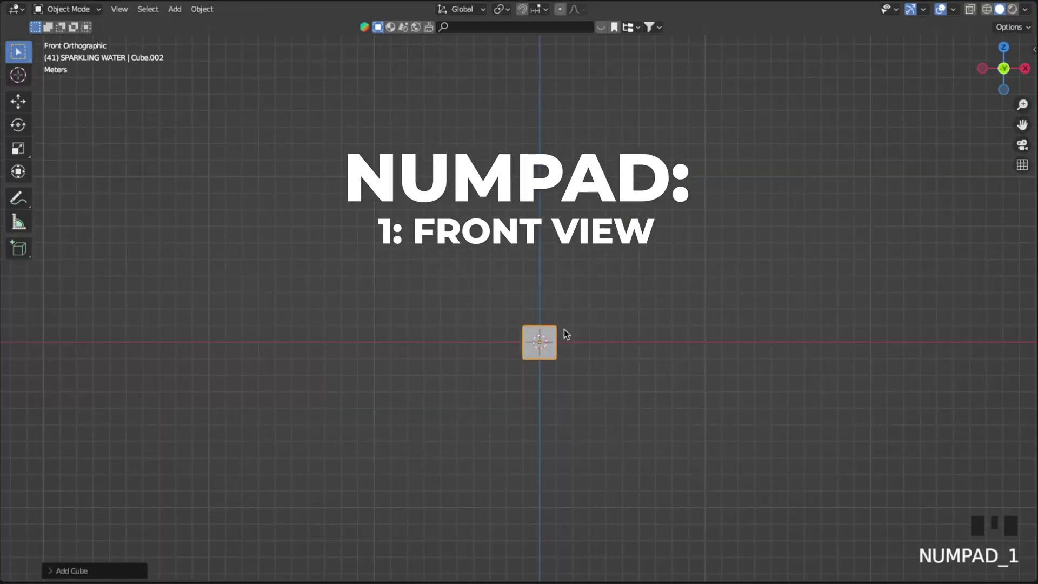
key(shift+c)
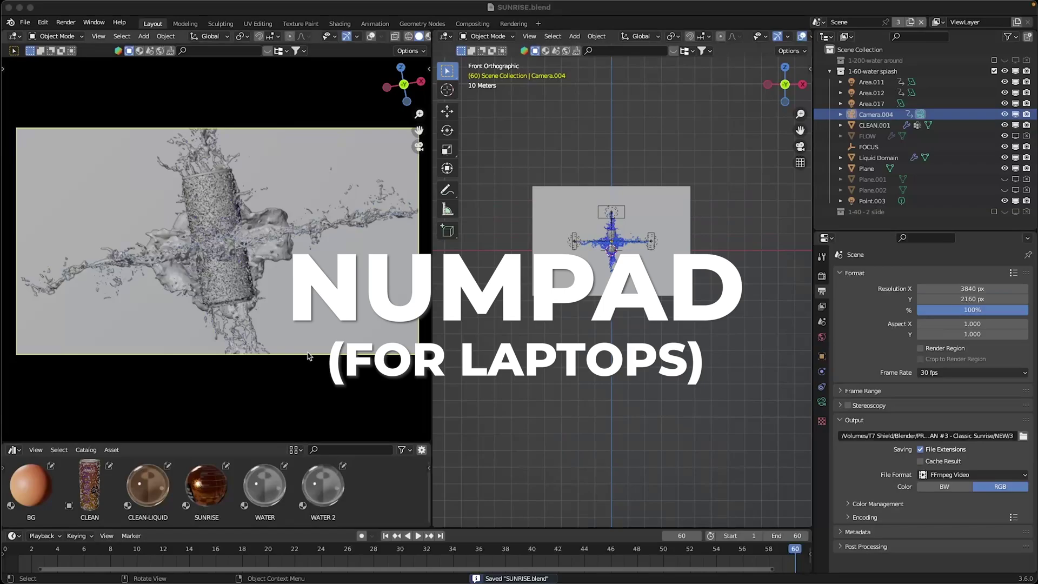
click(43, 22)
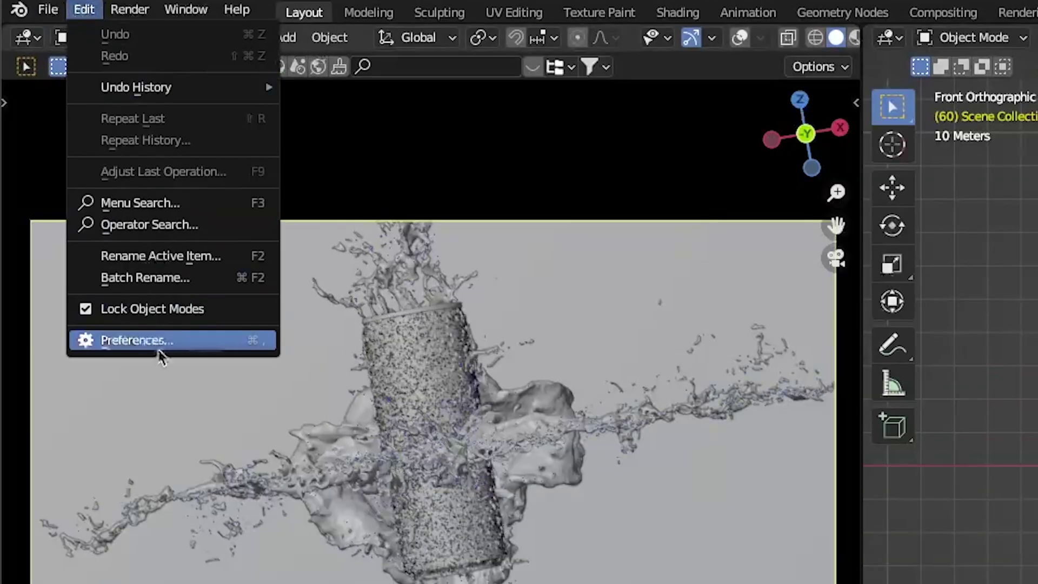
click(159, 348)
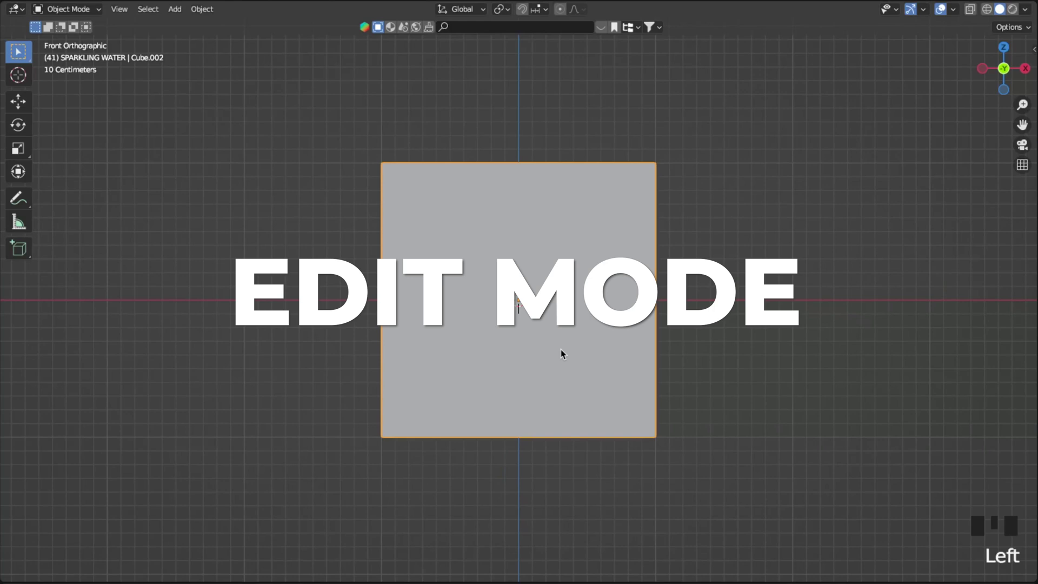
In Edit Mode, scale the cube by 10, then by 3 along X and Y.
key(Tab)
text(s)
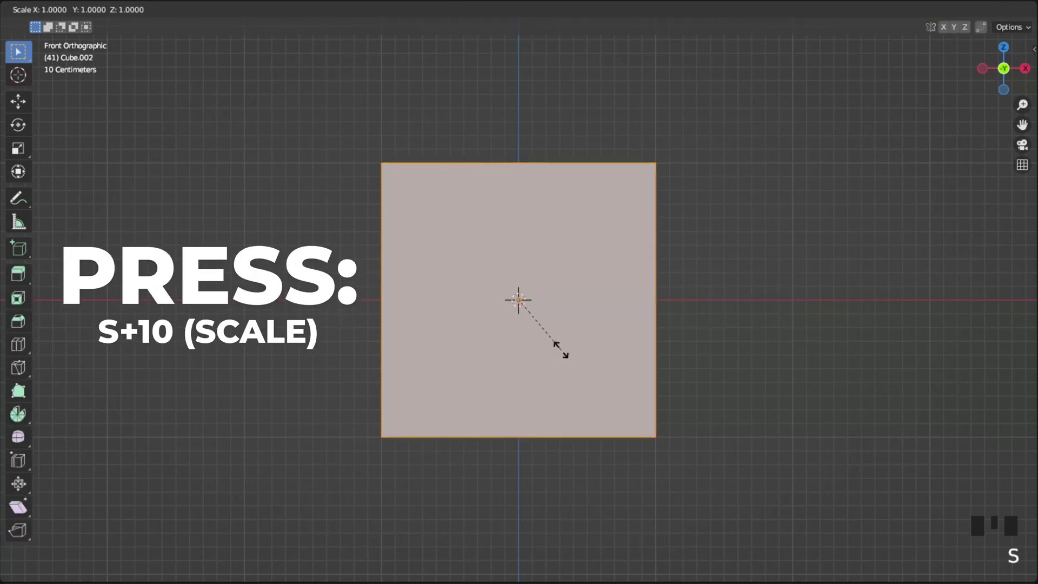
text(10)
key(Return)
key(Home)
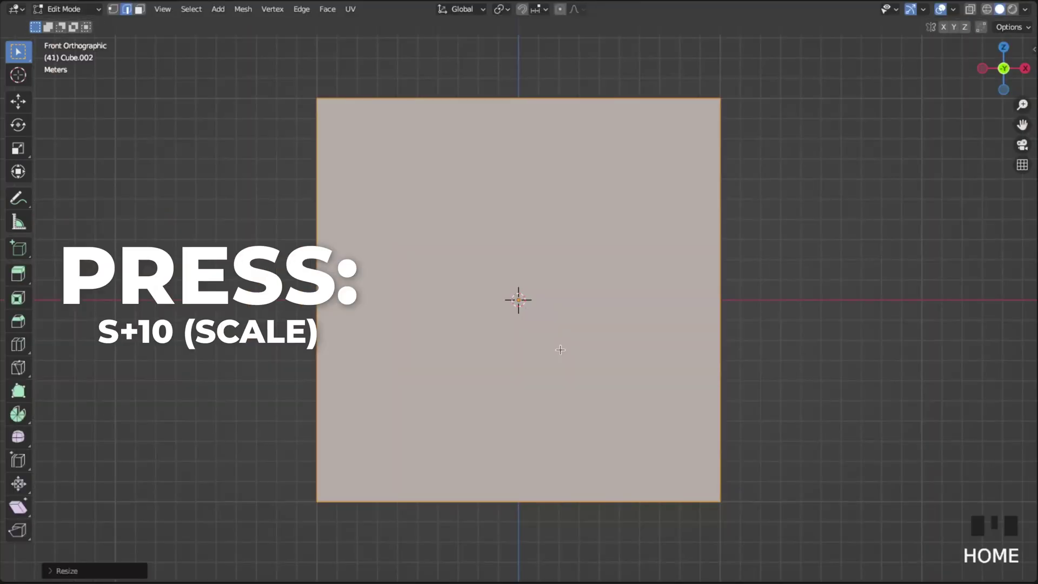
text(sx3)
key(Return)
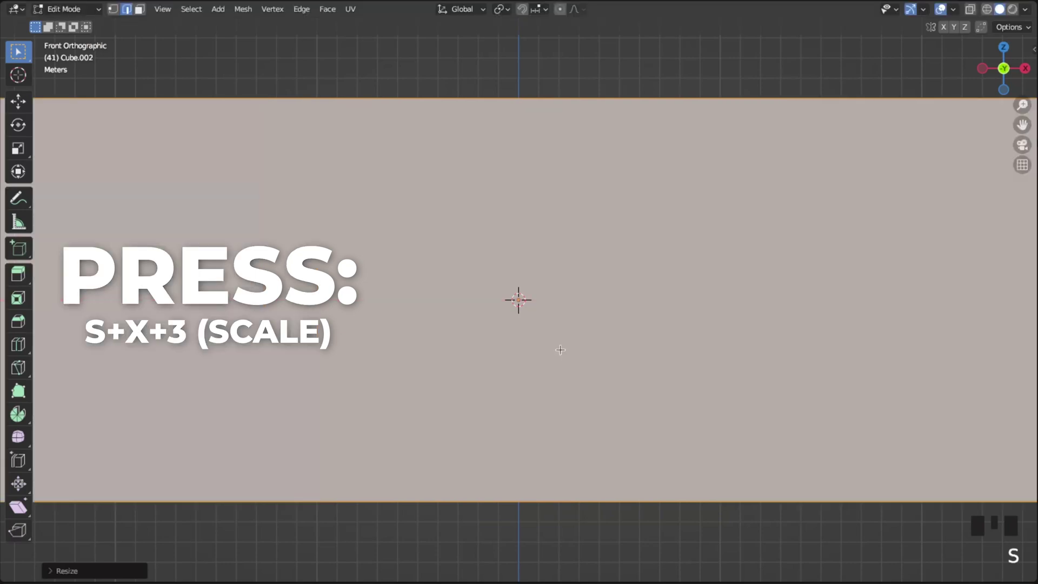
key(Home)
key(KP_3)
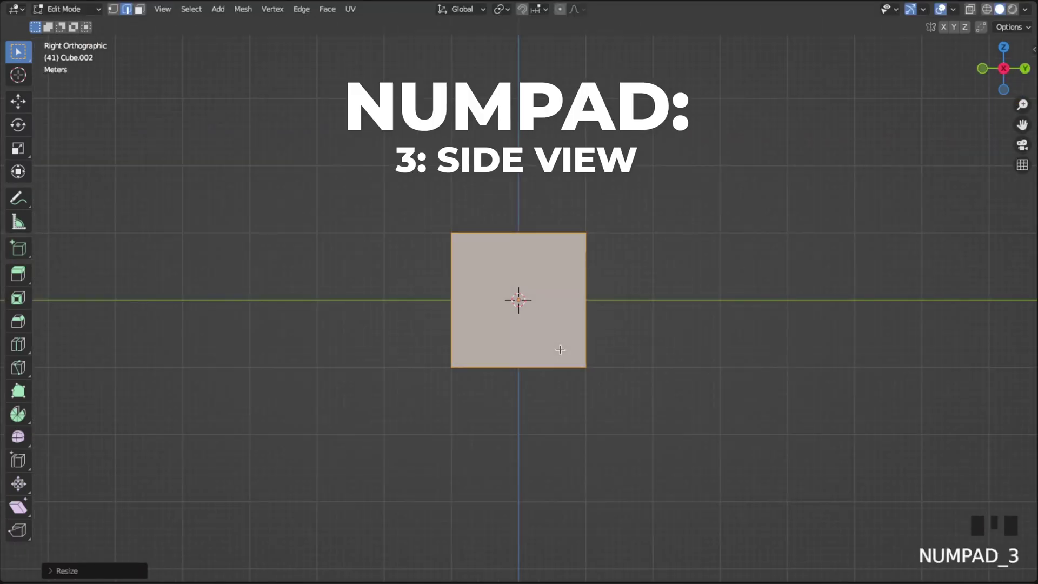
text(sy)
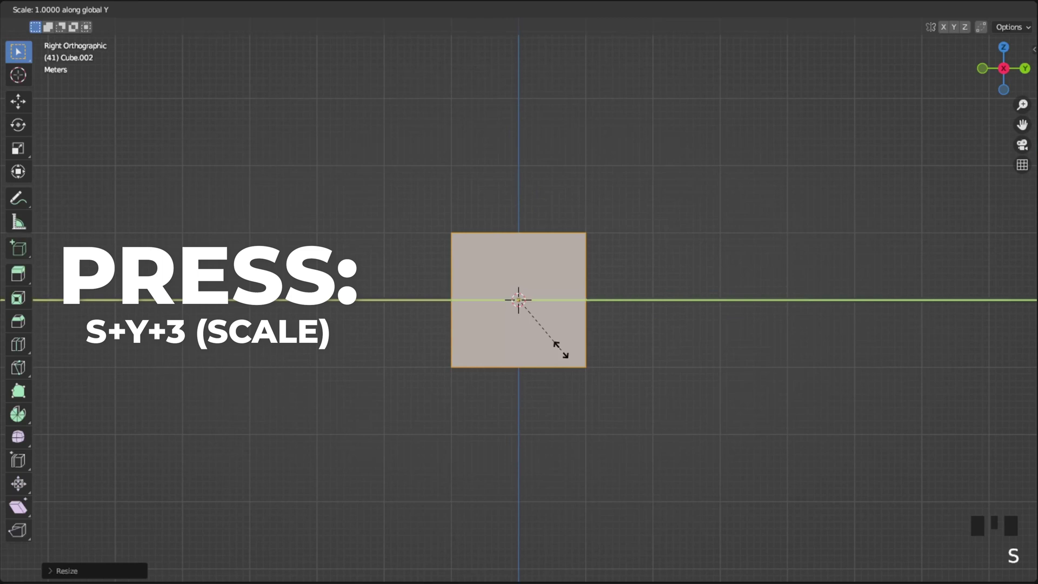
text(3)
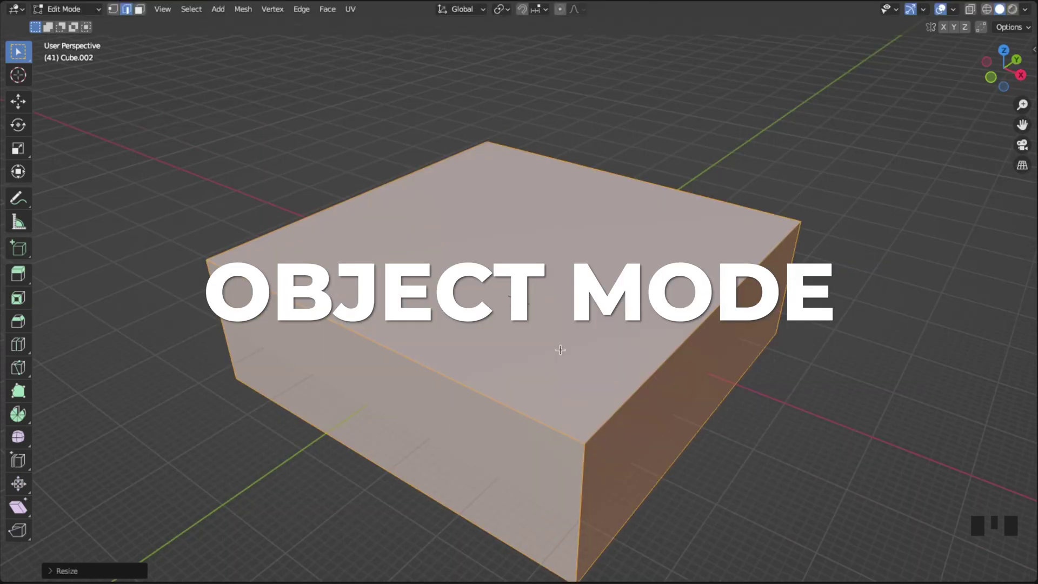
key(Tab)
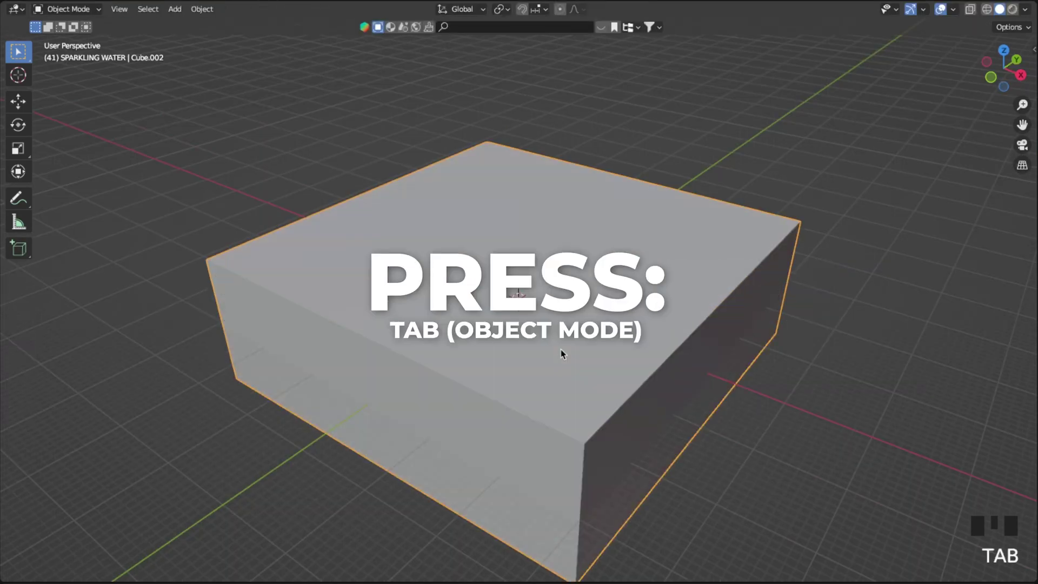
From the top view, add a UV sphere beside the box, then reselect the box.
click(615, 278)
key(KP_7)
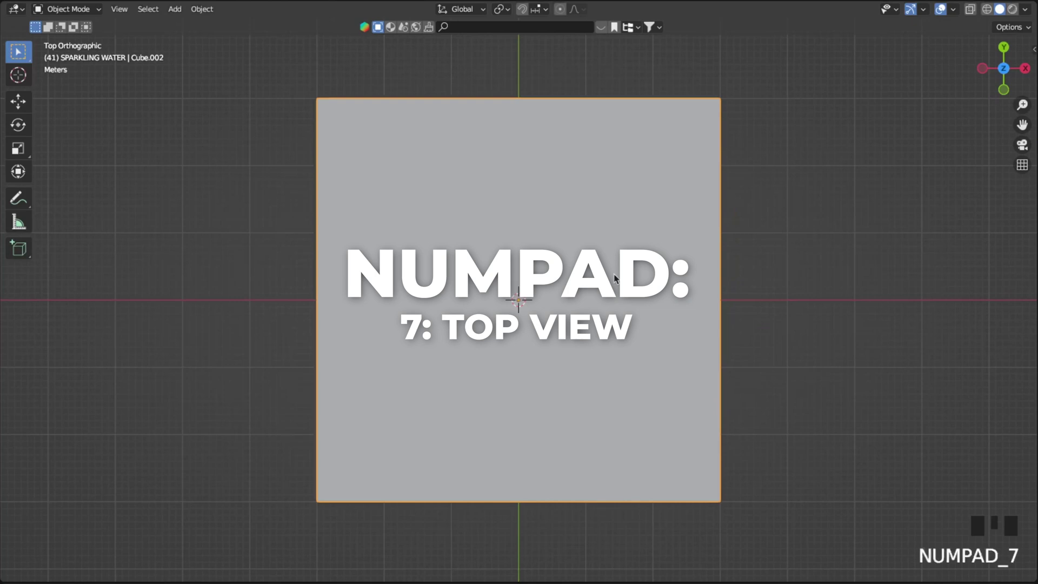
key(shift+a)
mouse_move(615, 276)
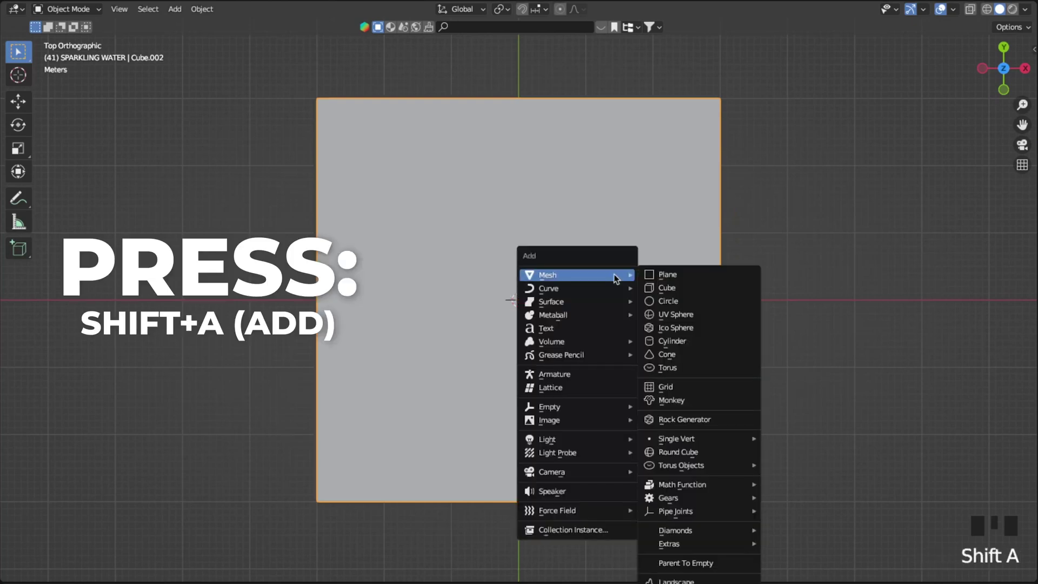
click(686, 314)
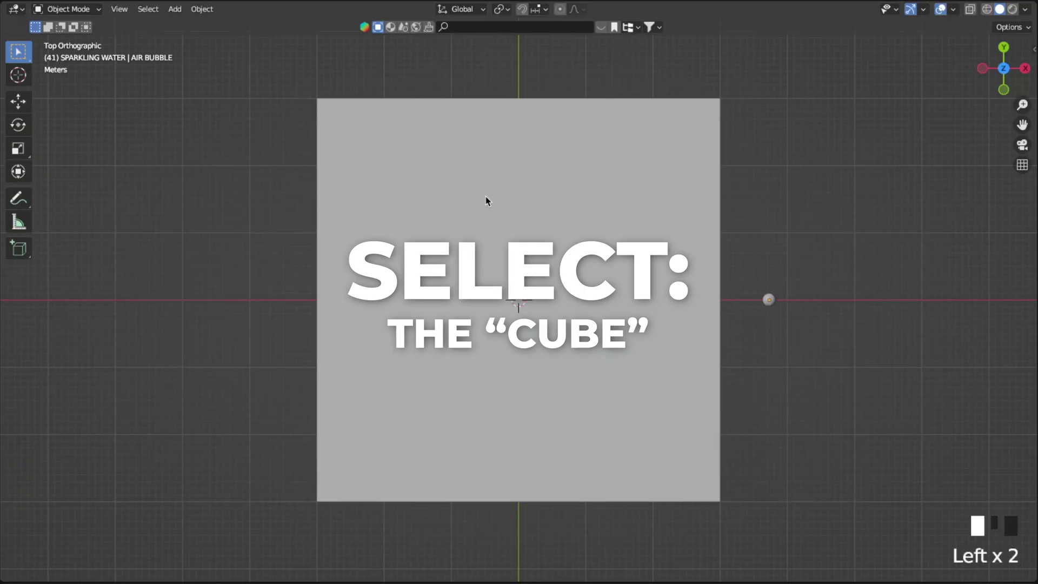
click(485, 197)
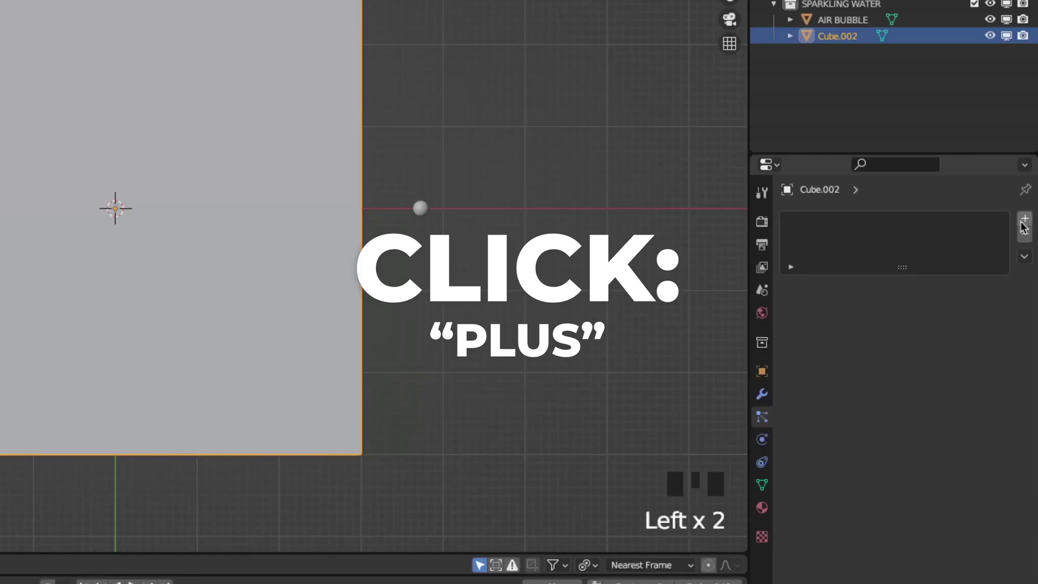
Add a particle system to the box rendering as the AIR BUBBLE object.
click(1024, 220)
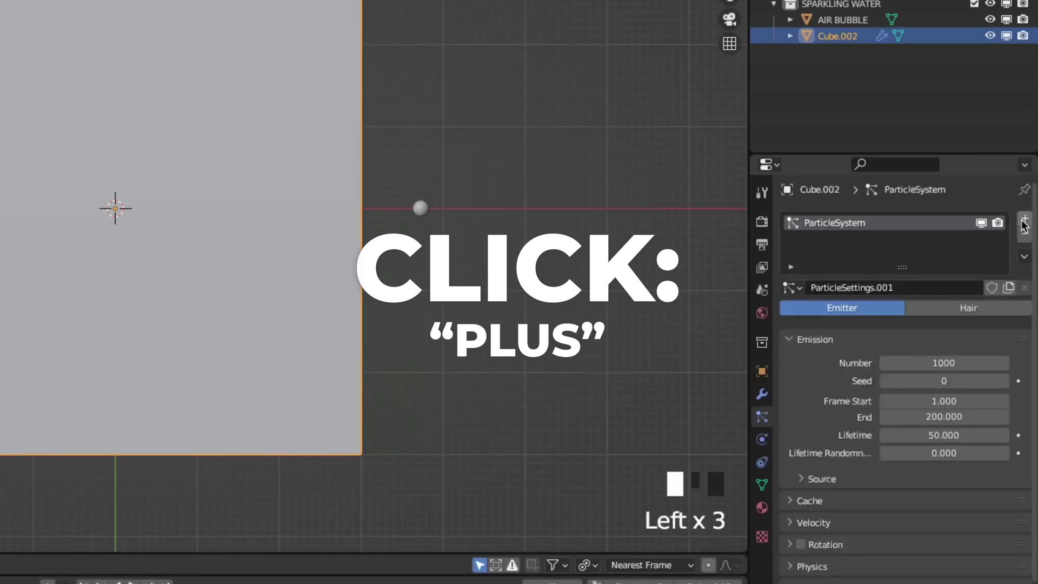
click(794, 400)
scroll(797, 398, down, 4)
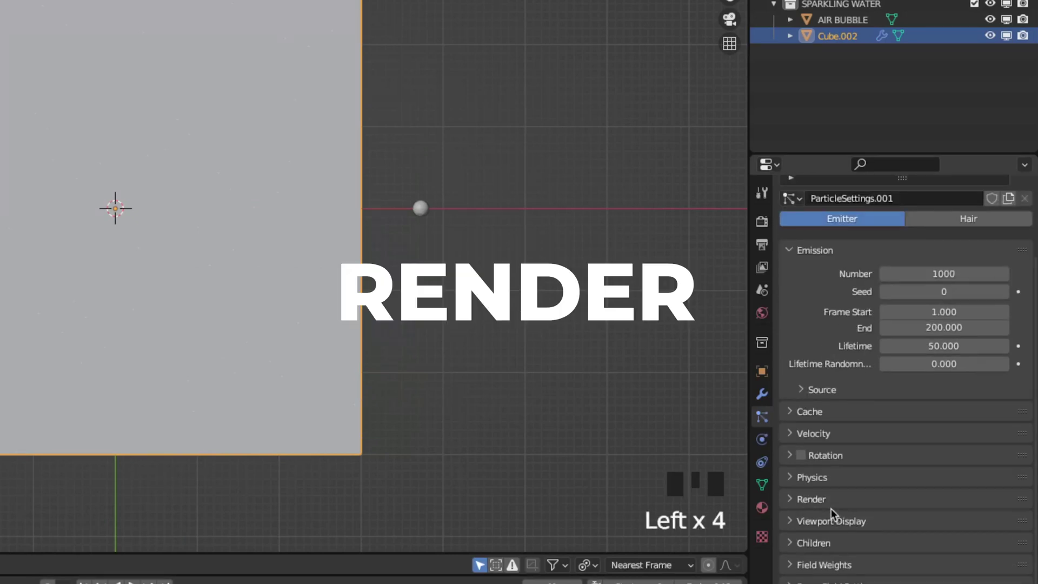
click(823, 498)
scroll(823, 496, down, 6)
click(914, 373)
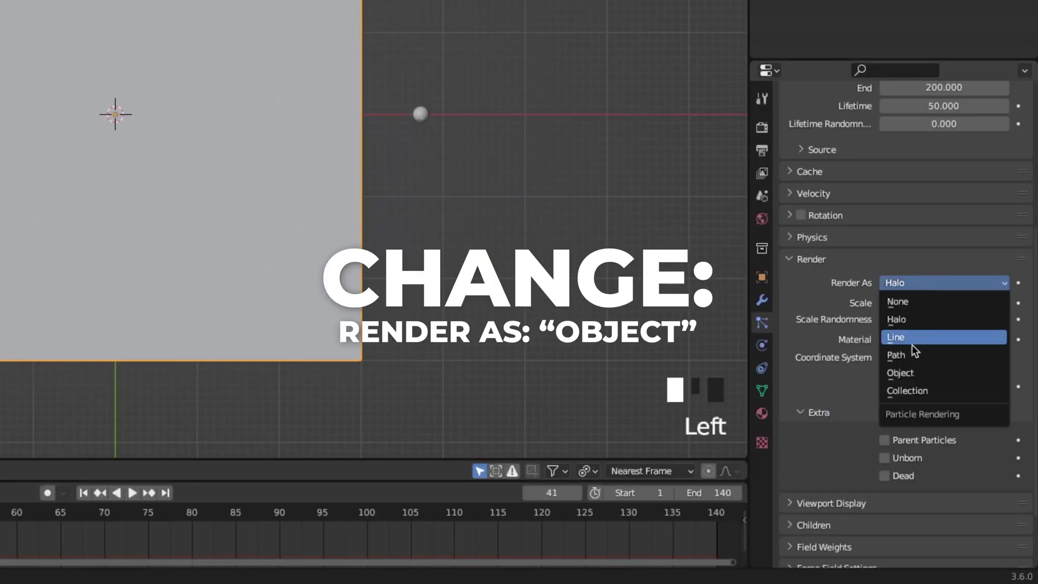
click(901, 373)
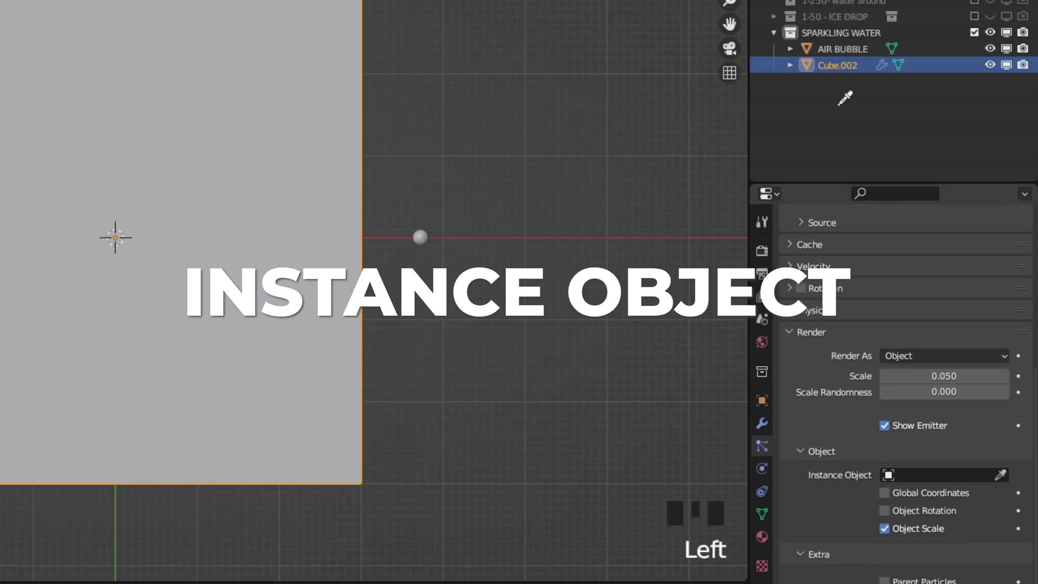
click(833, 49)
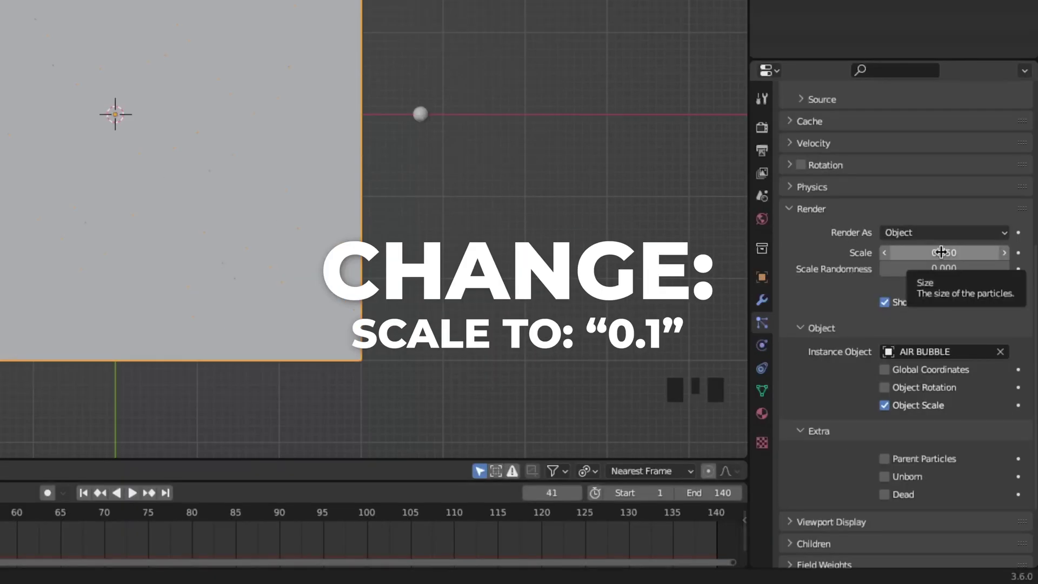
Set the particle Scale to 0.1 and Scale Randomness to 1.
click(941, 252)
text(0.1)
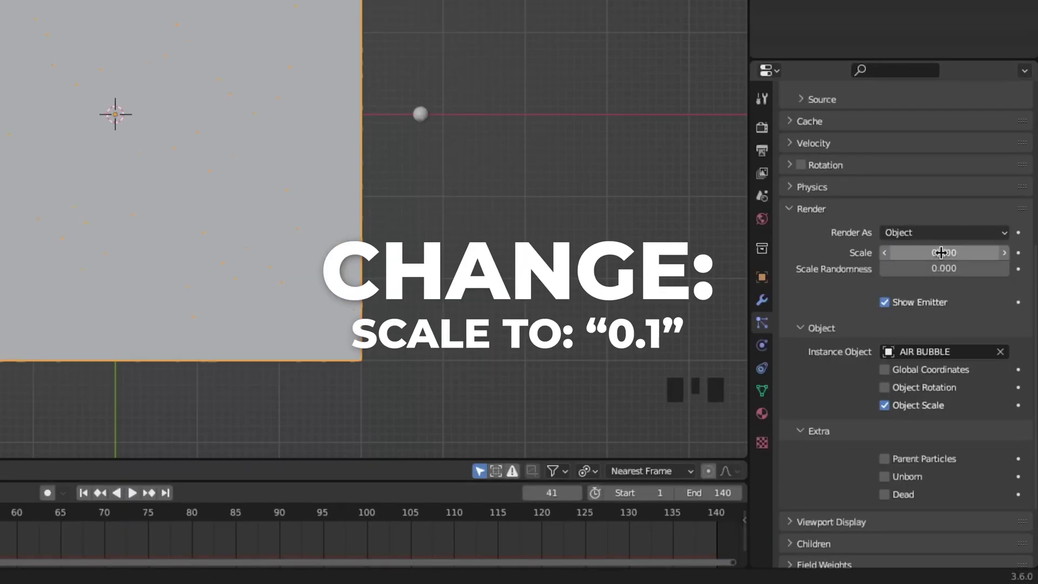
key(Return)
click(952, 269)
key(Return)
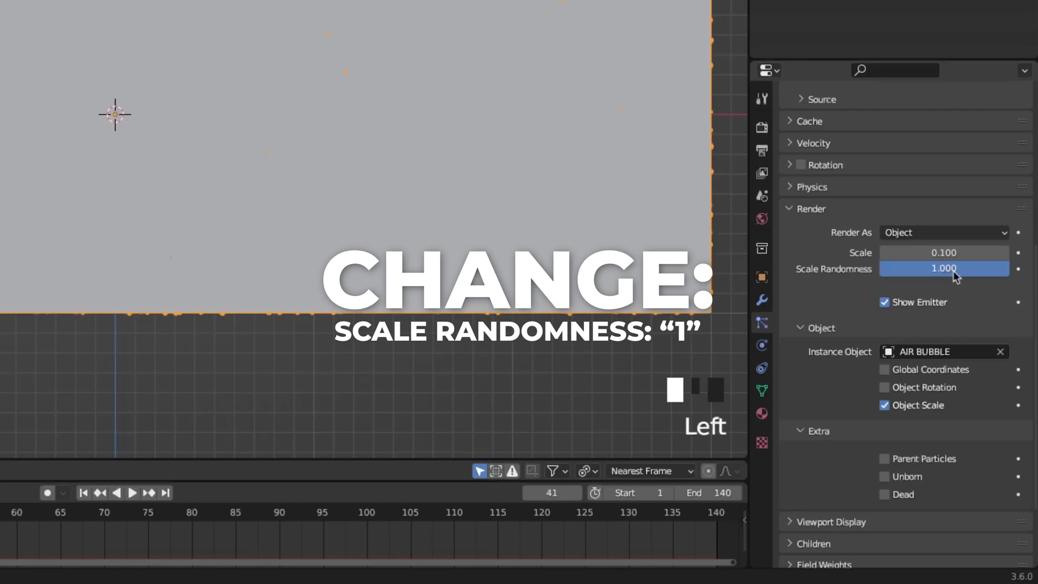
Play the animation from the first frame, then set the Field Weights Gravity to -0.1.
key(shift+Left)
key(space)
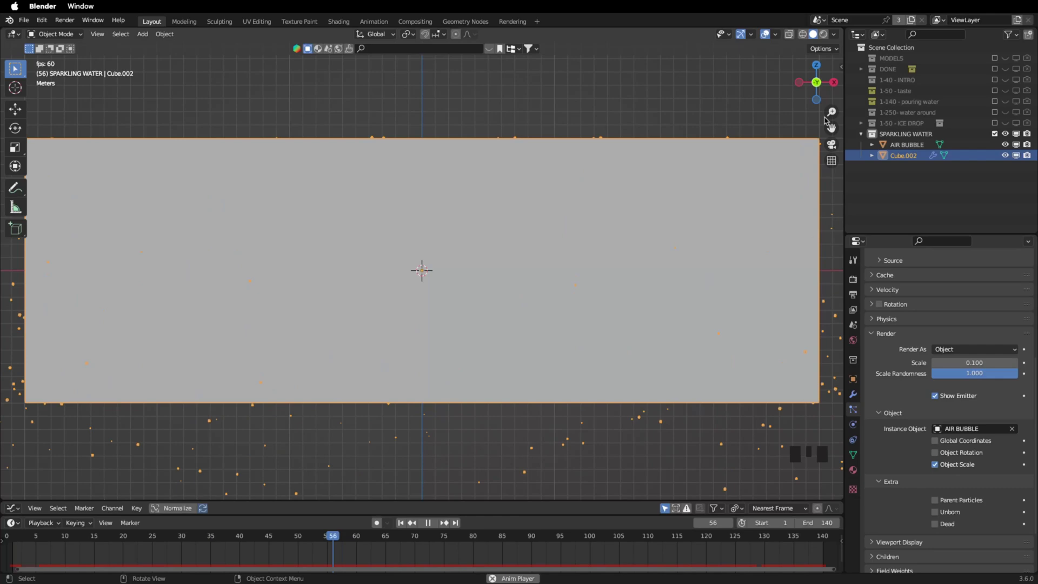
drag(831, 111, 826, 120)
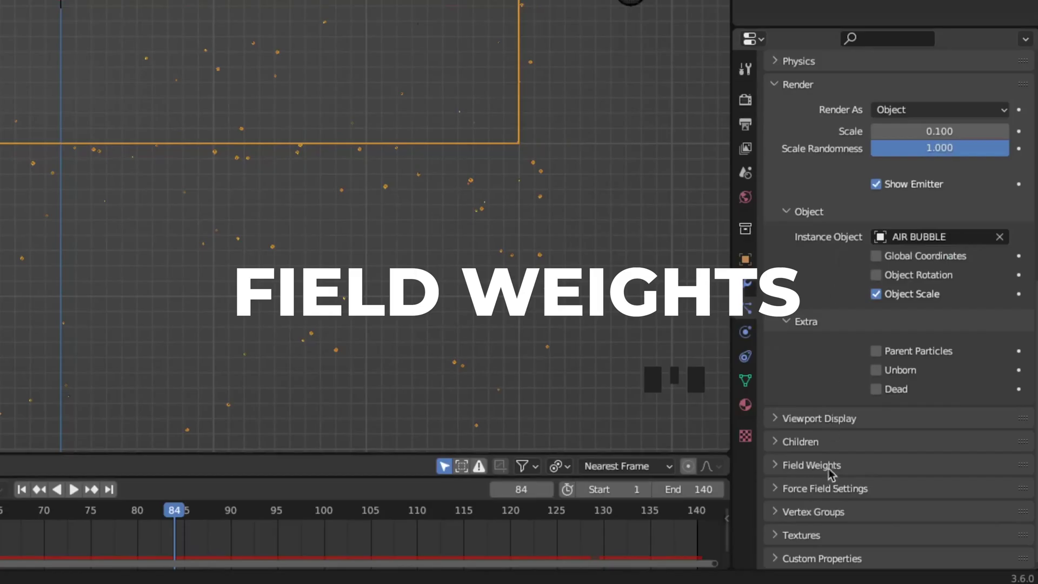
click(811, 465)
scroll(829, 470, down, 5)
click(952, 330)
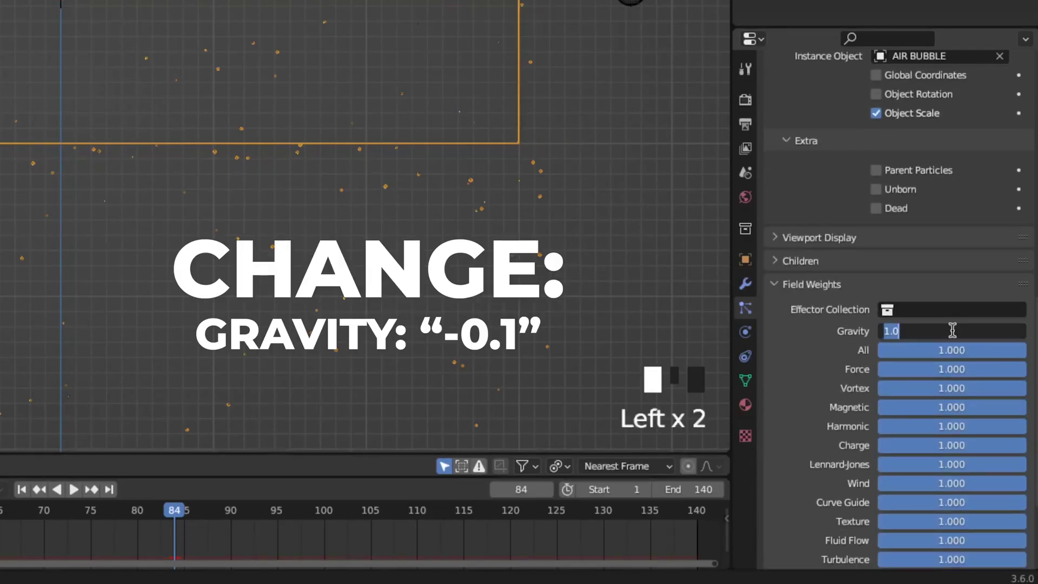
text(-0.1)
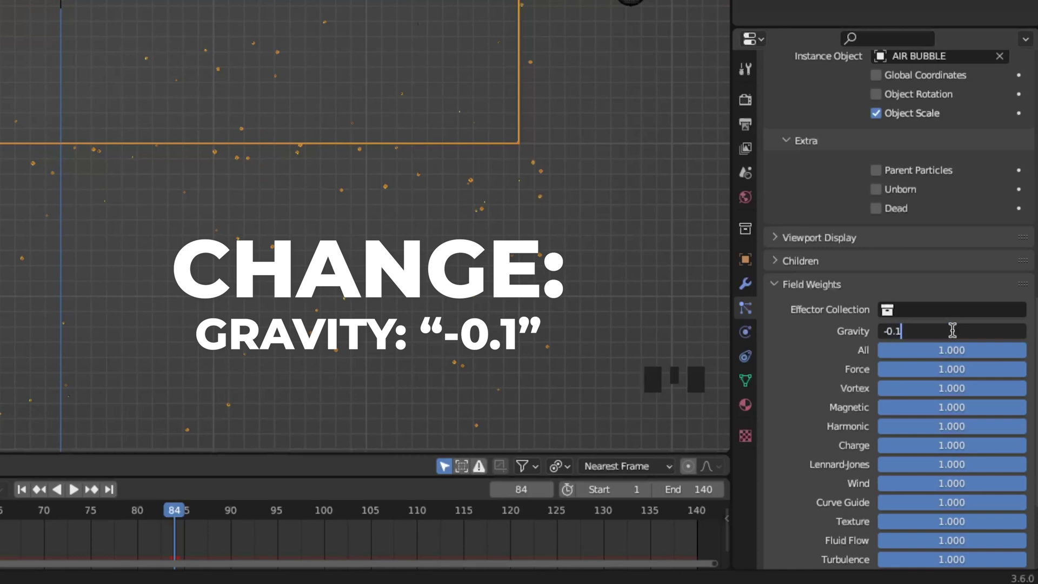
key(Return)
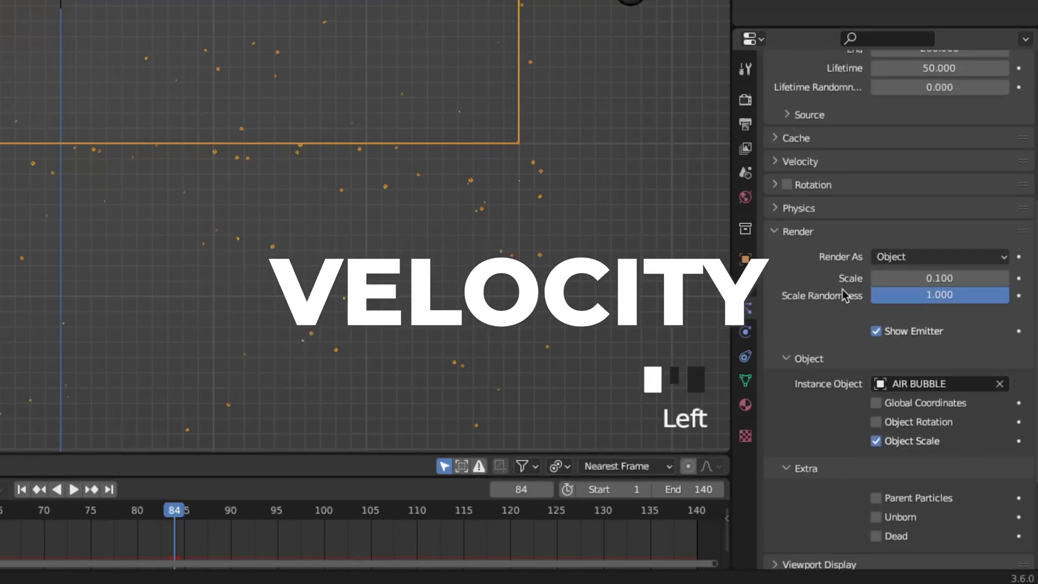
Set the particle Normal velocity to 0 m/s.
scroll(841, 295, up, 5)
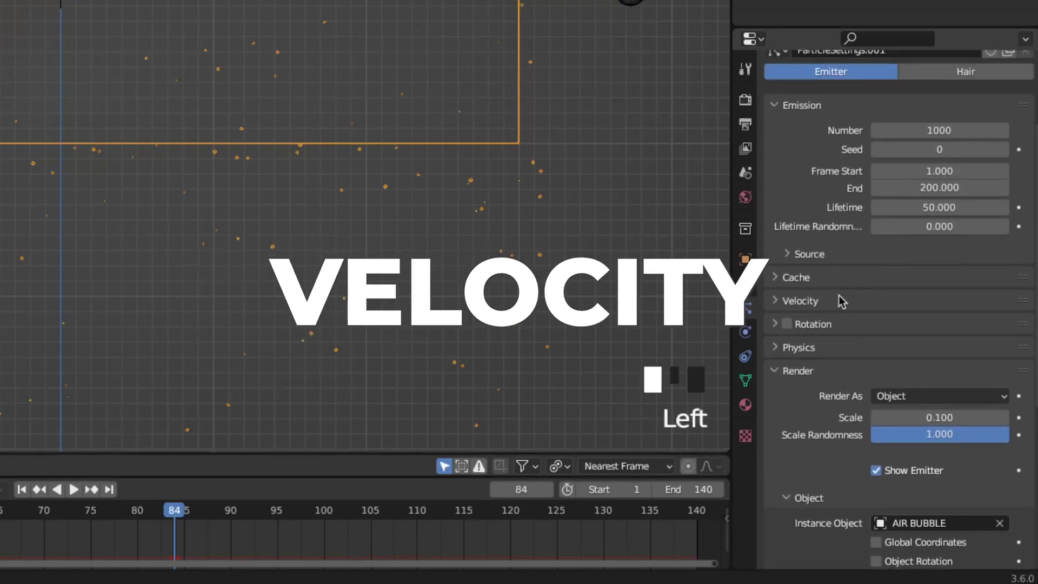
click(840, 298)
scroll(839, 298, down, 2)
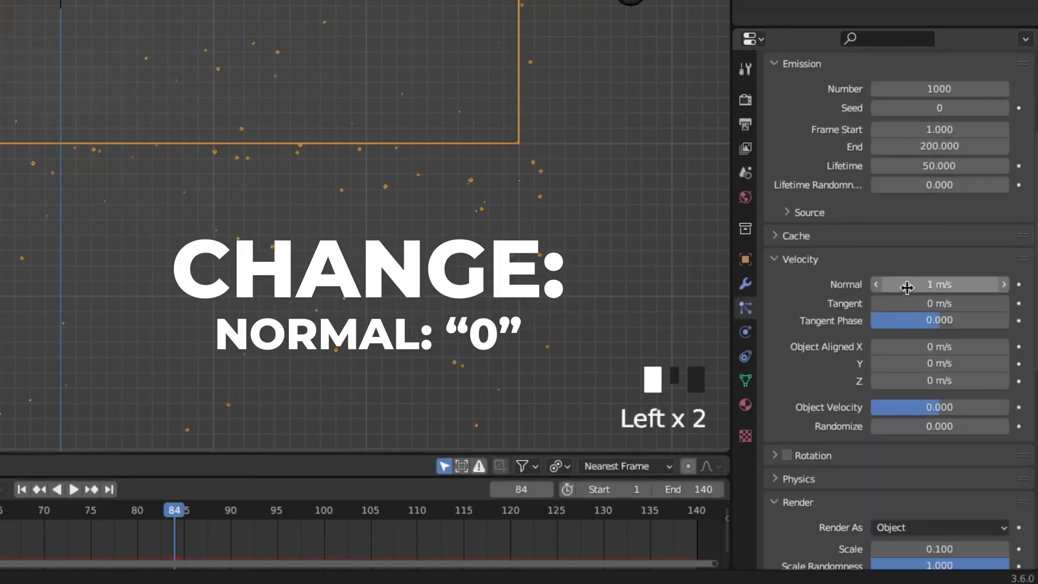
click(905, 285)
key(Return)
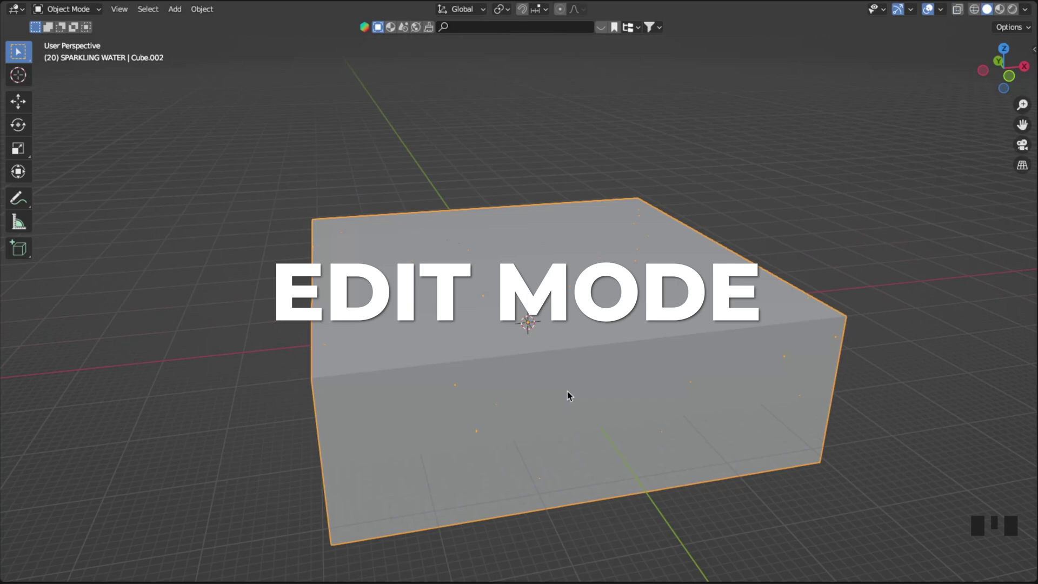
Delete the box's top face in face select mode, then preview the particle animation.
key(Tab)
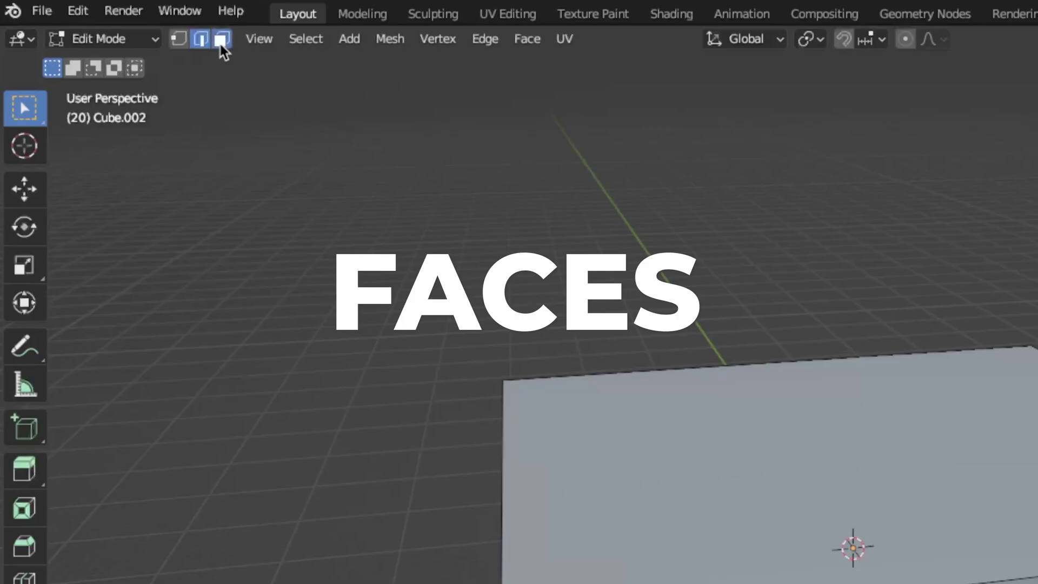
click(139, 11)
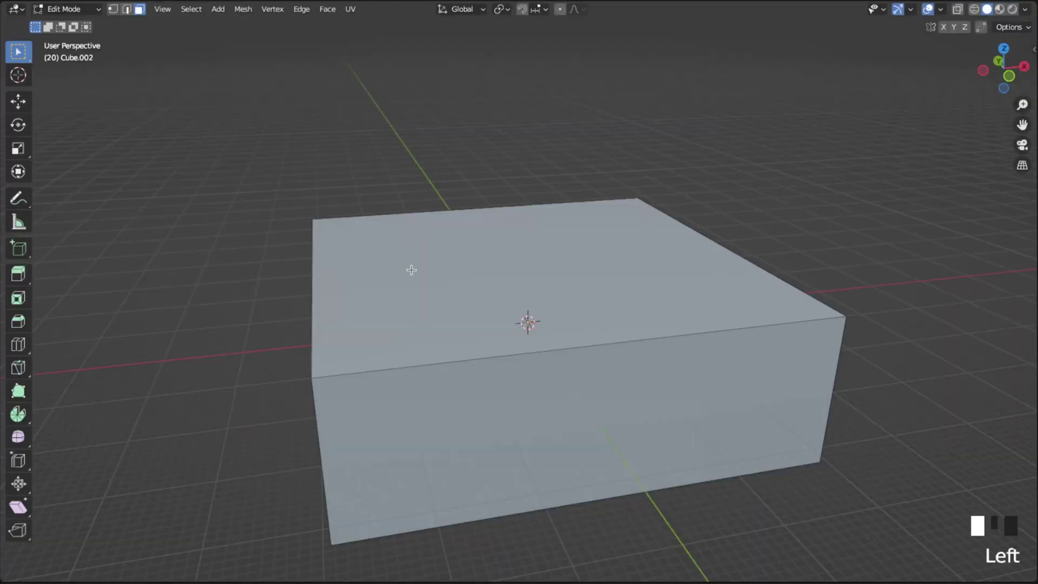
click(670, 455)
key(x)
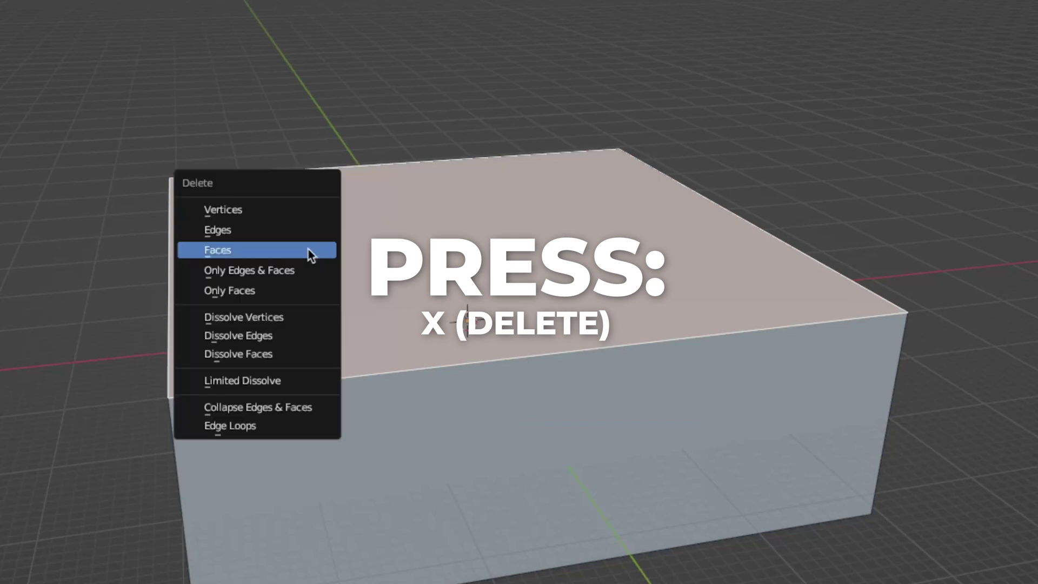
click(307, 251)
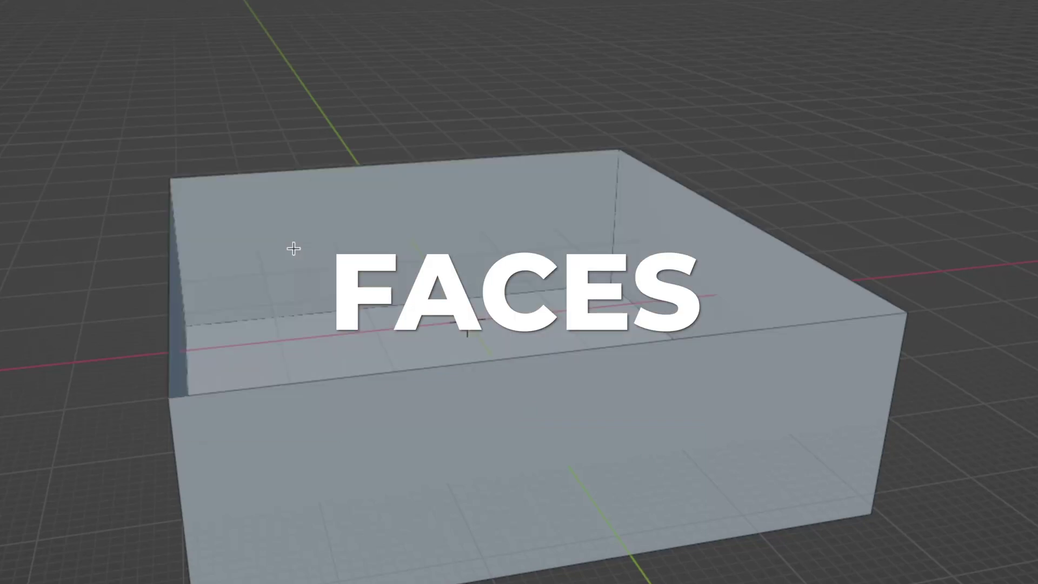
key(space)
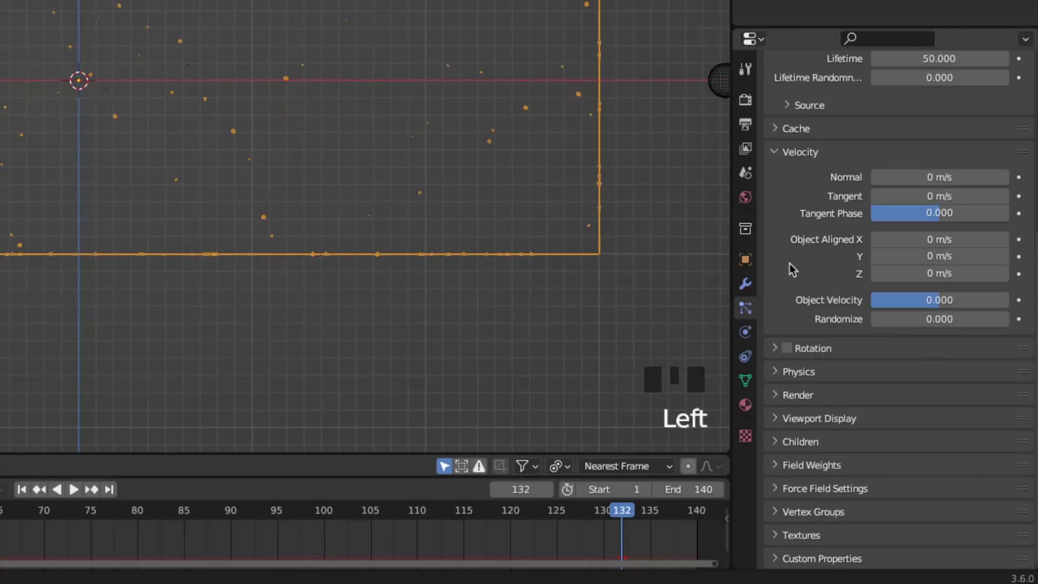
Set the emission Number to 60000 and the End frame to 200.
scroll(788, 267, up, 8)
click(967, 249)
text(600)
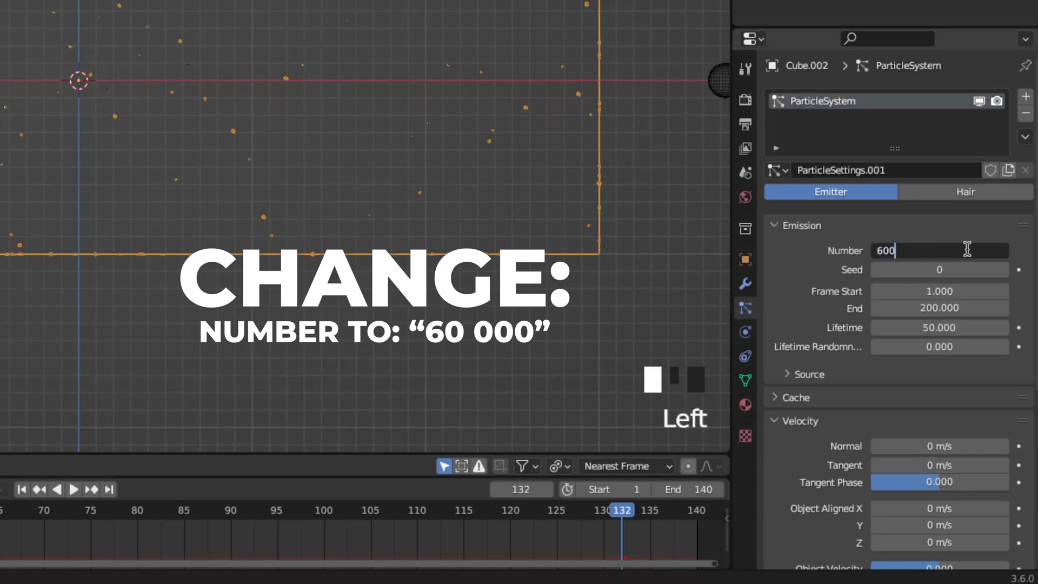
text(00)
key(Return)
click(961, 306)
text(200)
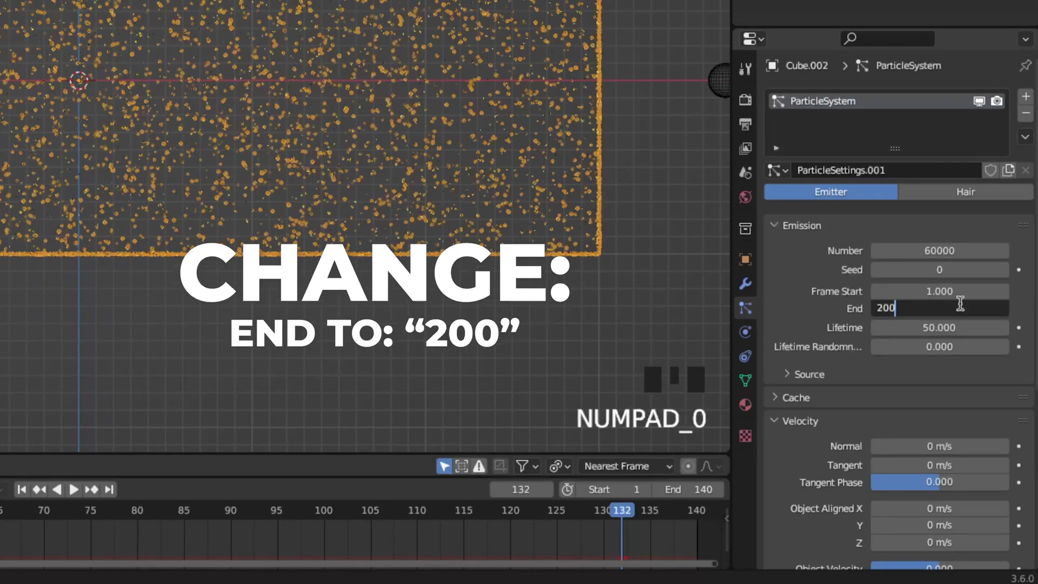
key(Return)
Set the particle Lifetime to 100 and Lifetime Randomness to 0.8.
click(955, 328)
key(BackSpace)
text(100)
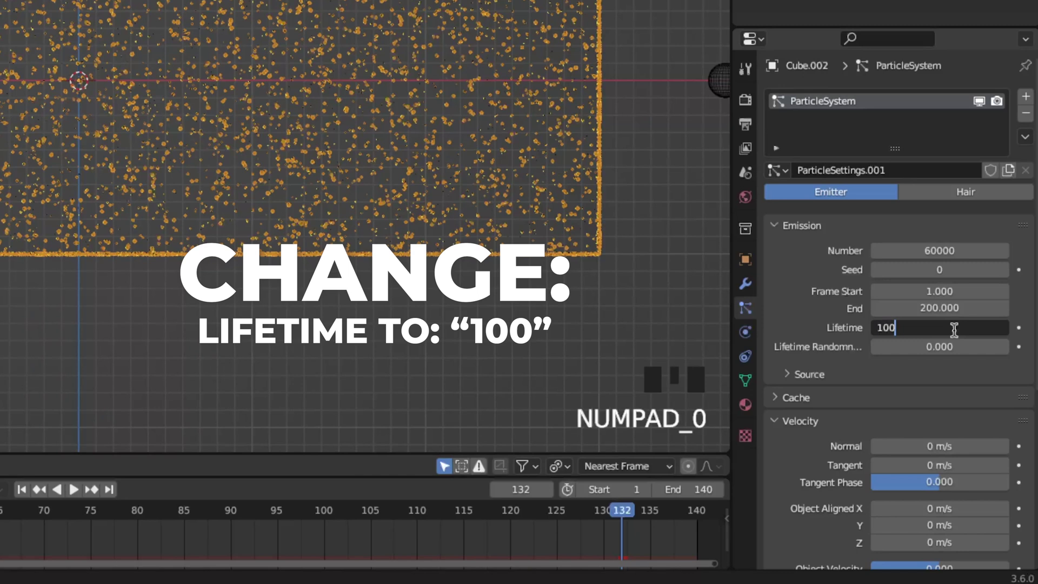
click(946, 345)
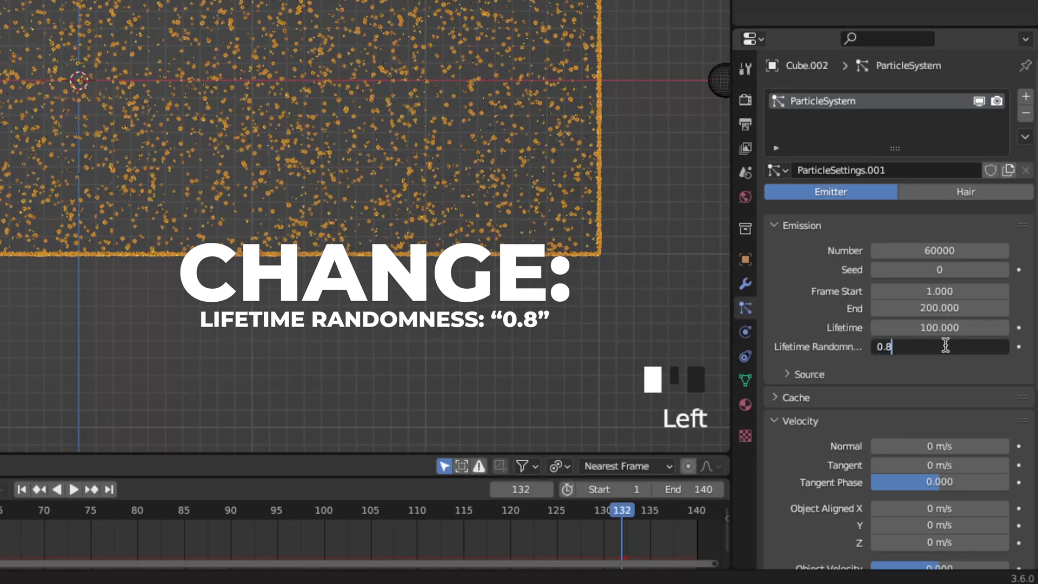
text(0.8)
key(space)
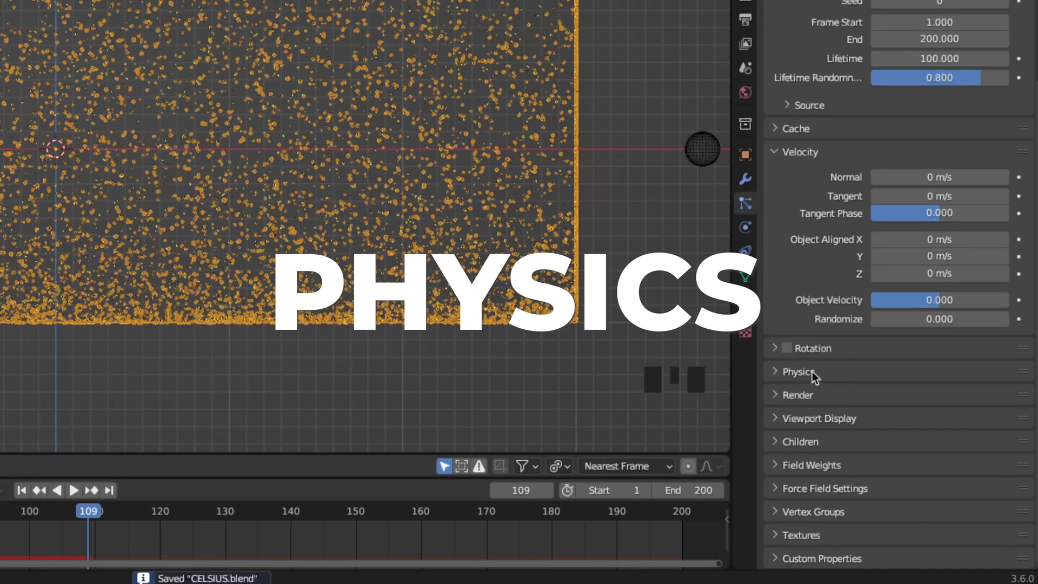
Set the Physics Brownian force to 1.43.
click(812, 372)
scroll(865, 351, down, 4)
click(911, 395)
text(1.43)
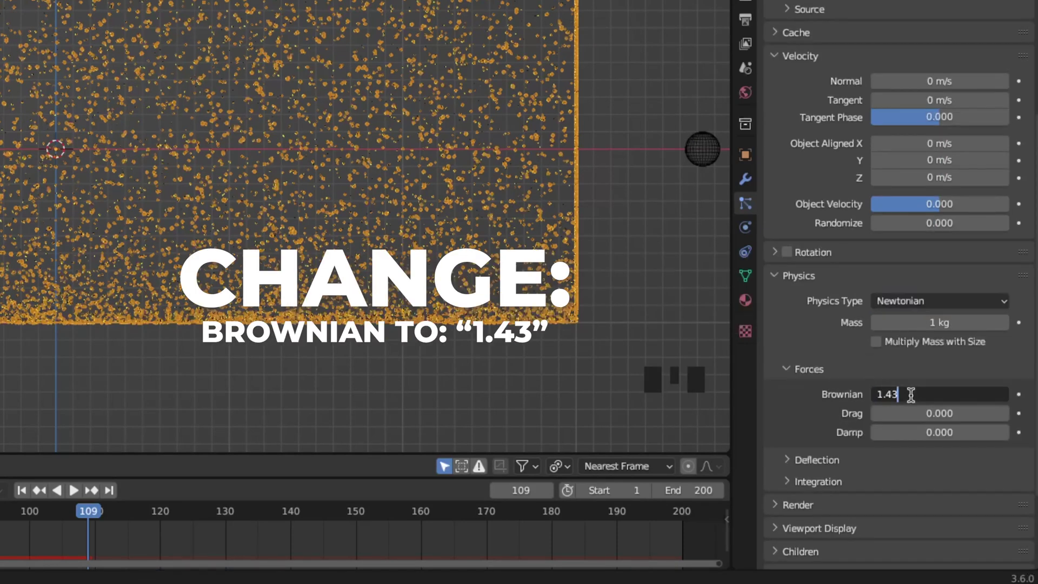
key(Return)
Emit particles from Volume with Even Distribution off, then preview the bubbles.
scroll(911, 392, up, 10)
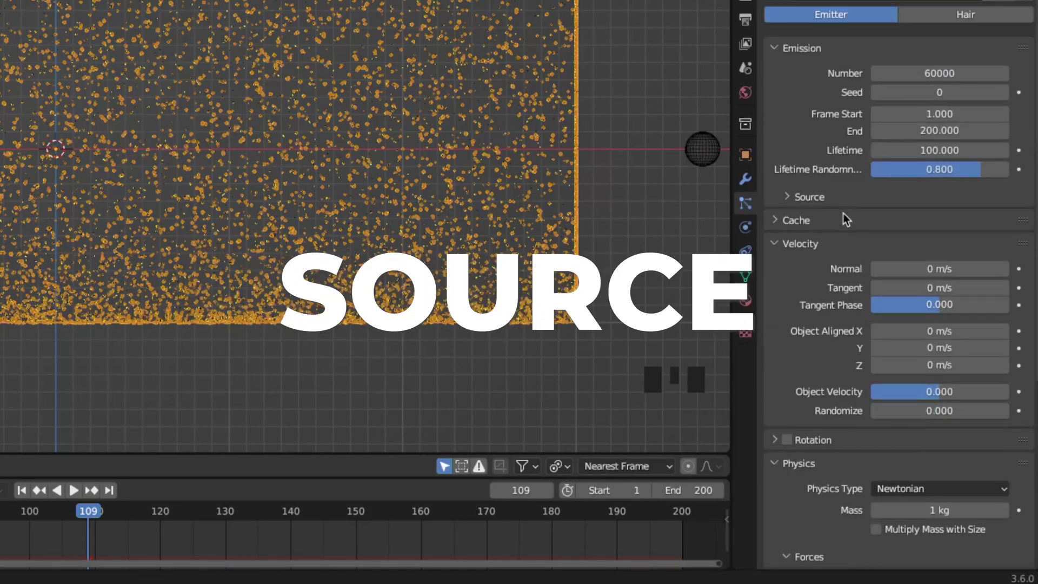
click(822, 198)
click(889, 223)
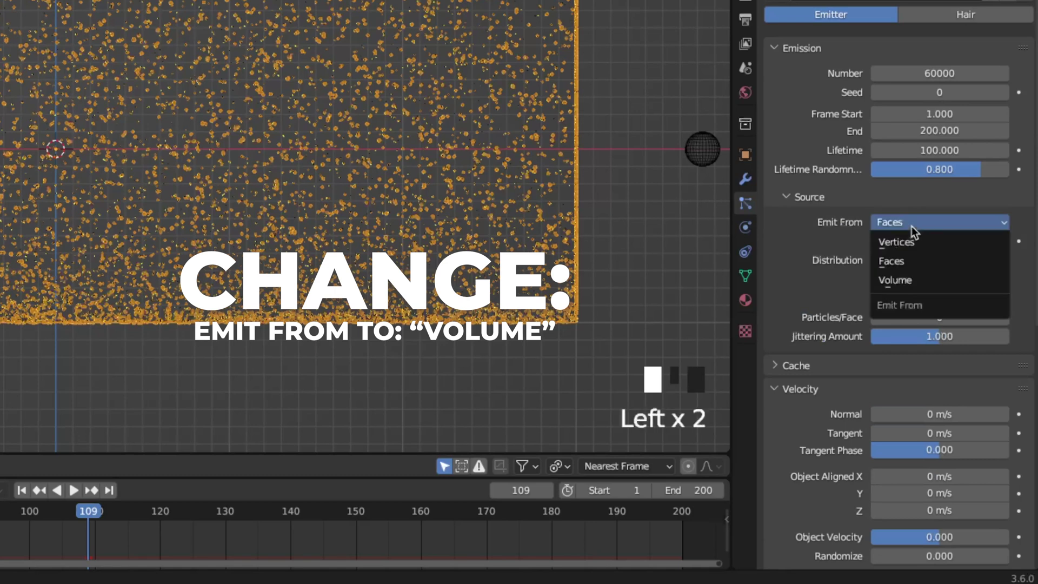
click(904, 277)
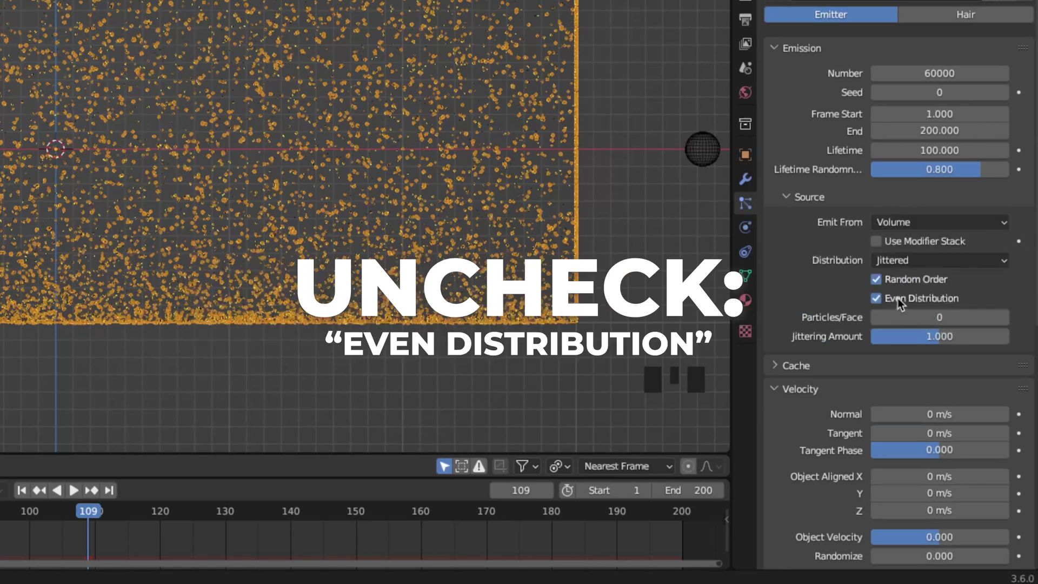
click(898, 298)
key(space)
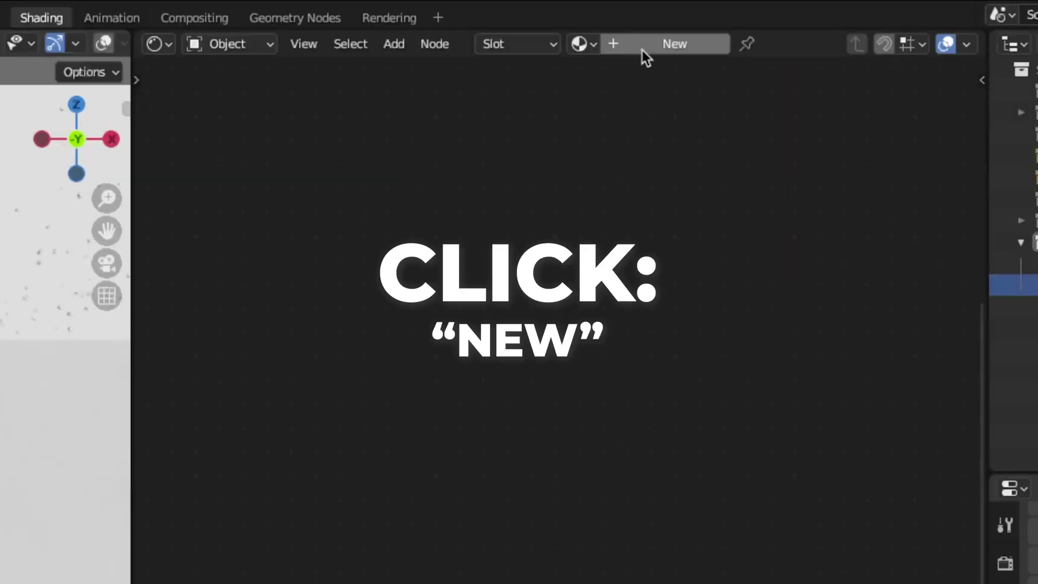
Create a new white material for the box with Roughness 0.
click(639, 34)
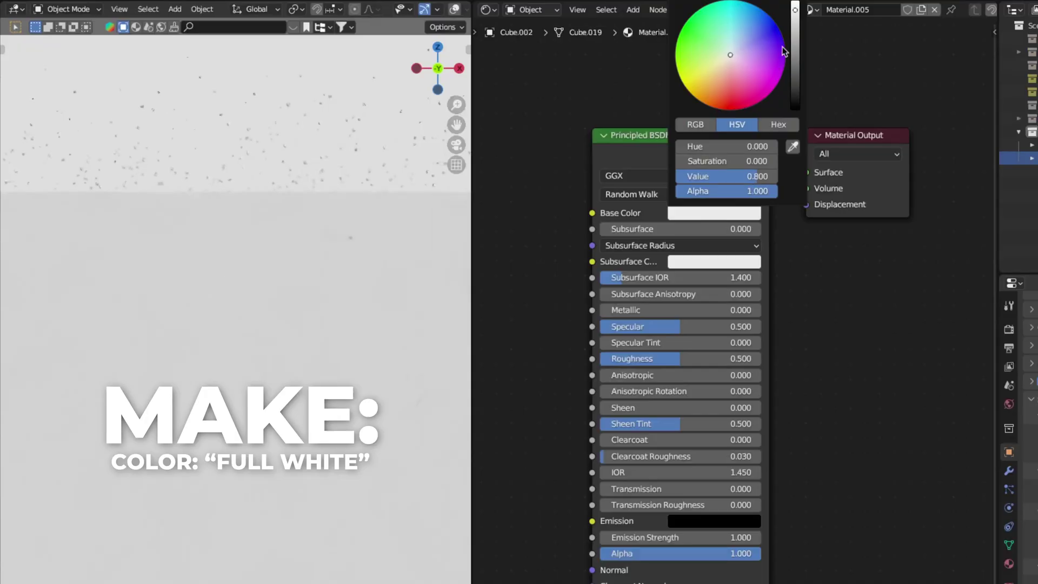
drag(795, 10, 795, 4)
click(658, 358)
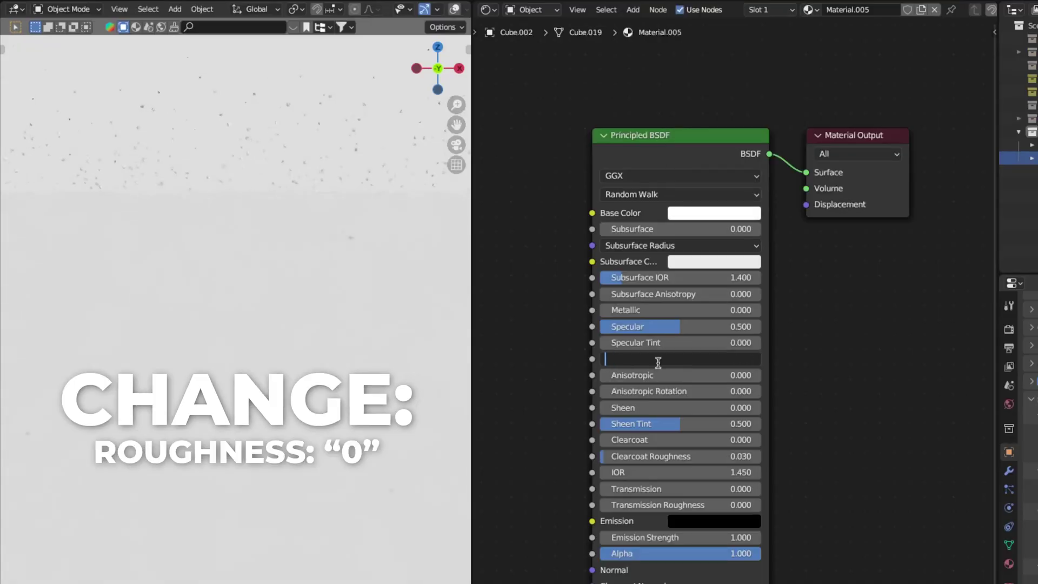
text(0)
key(Return)
Set the material's Transmission to 1 and IOR to 1.33, then browse materials for the sphere.
click(664, 489)
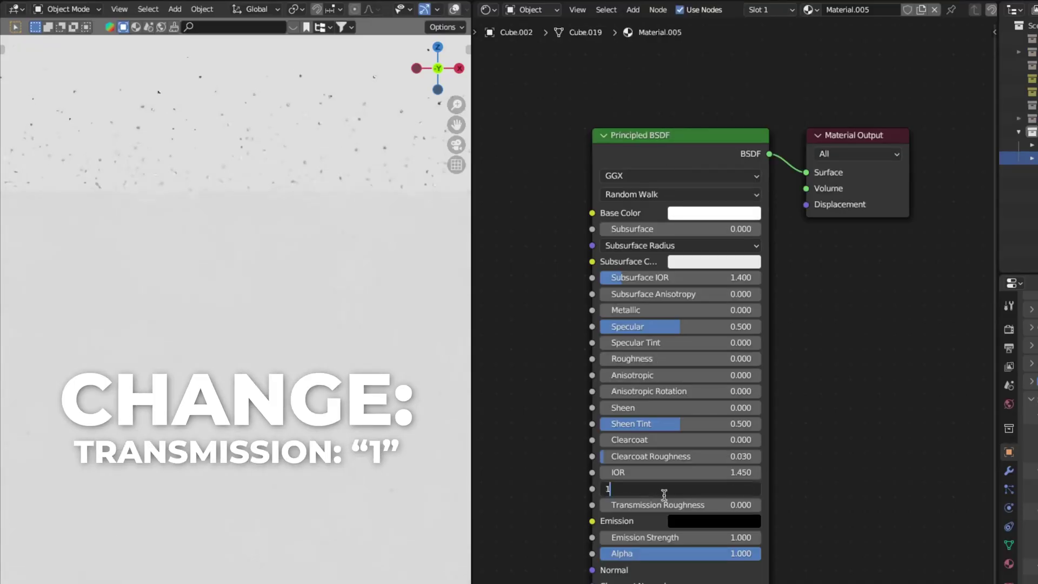
text(1)
key(Return)
click(663, 473)
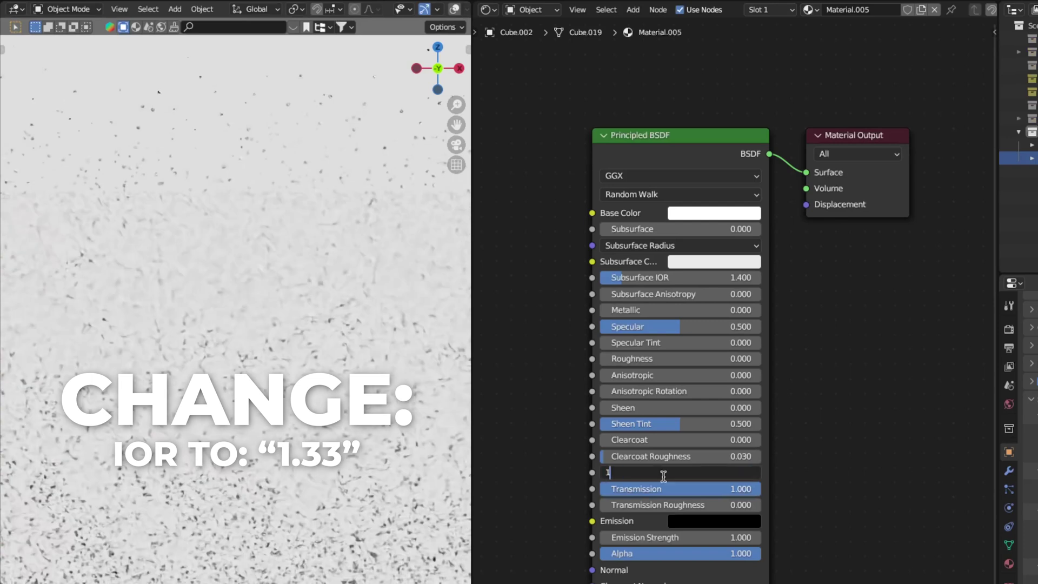
text(1.33)
key(Return)
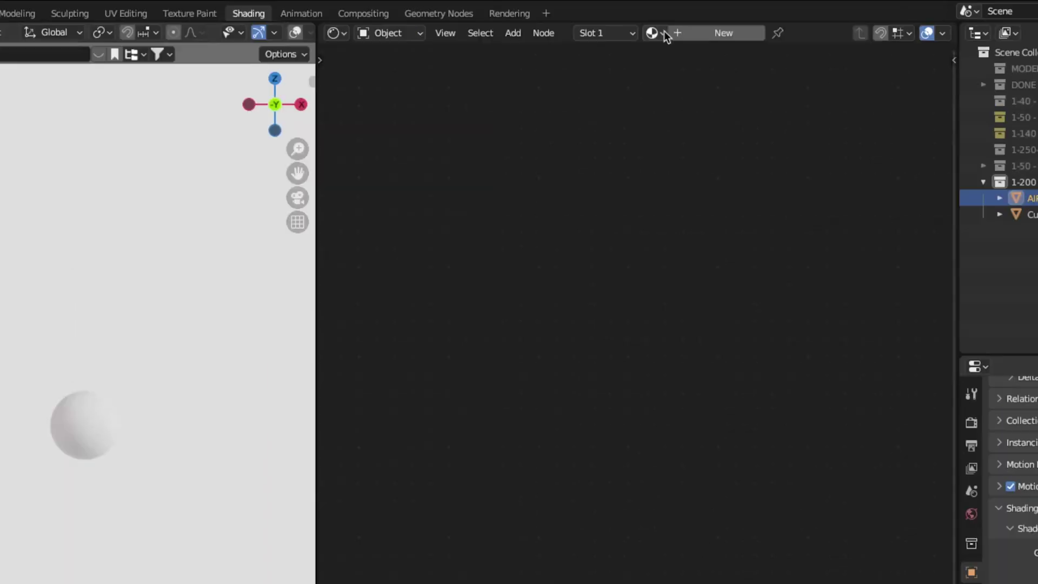
click(660, 32)
scroll(720, 135, down, 10)
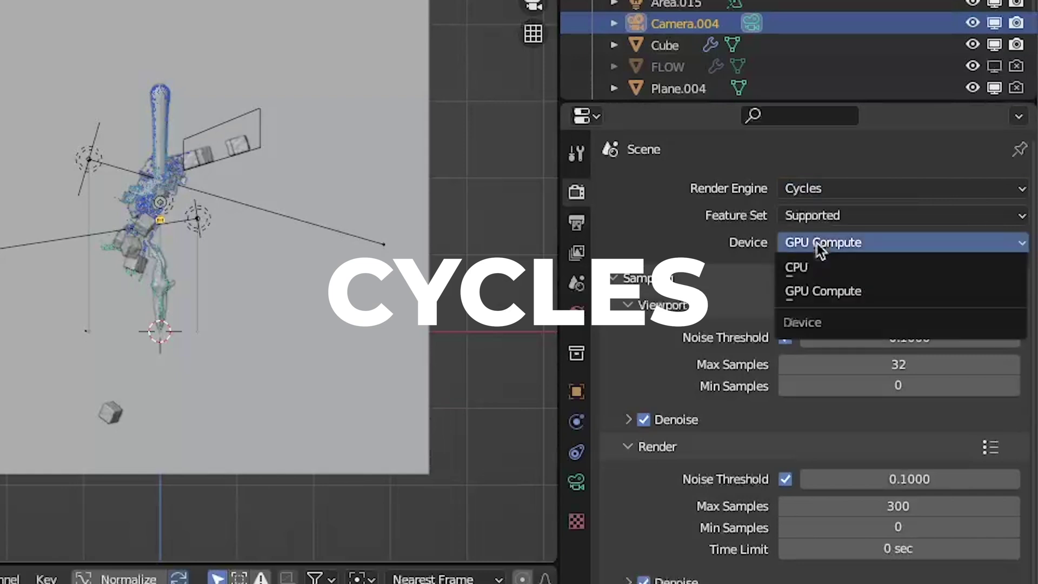
Render on GPU Compute with denoising and a 0.1 noise threshold, and toggle motion blur.
click(812, 290)
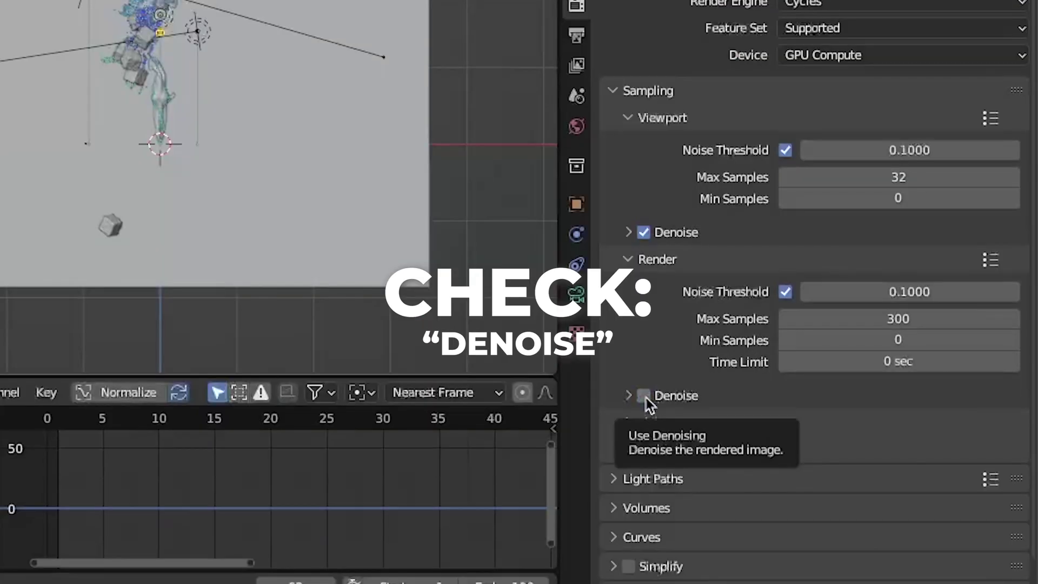
click(785, 479)
click(785, 308)
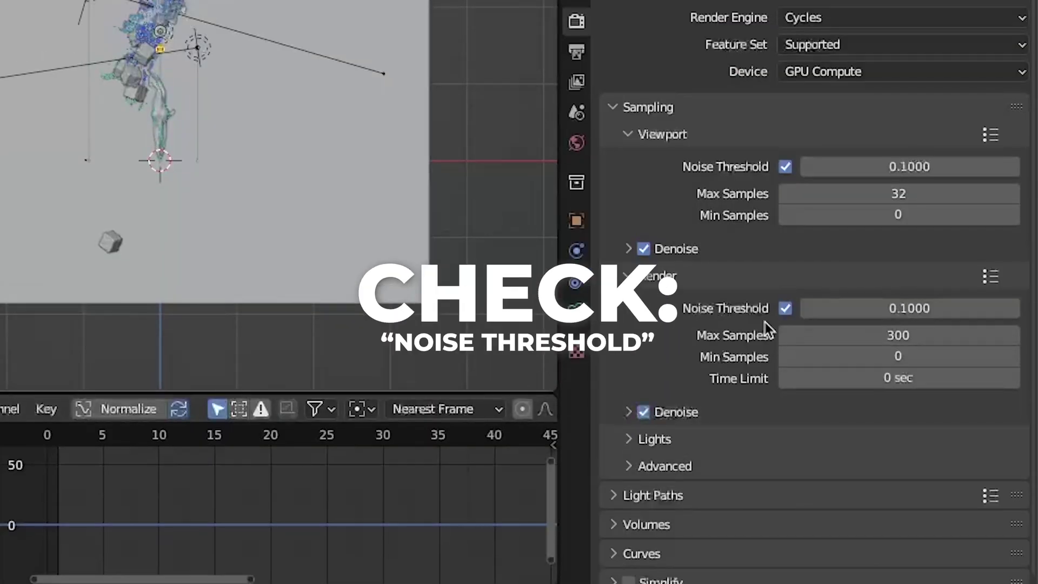
click(879, 313)
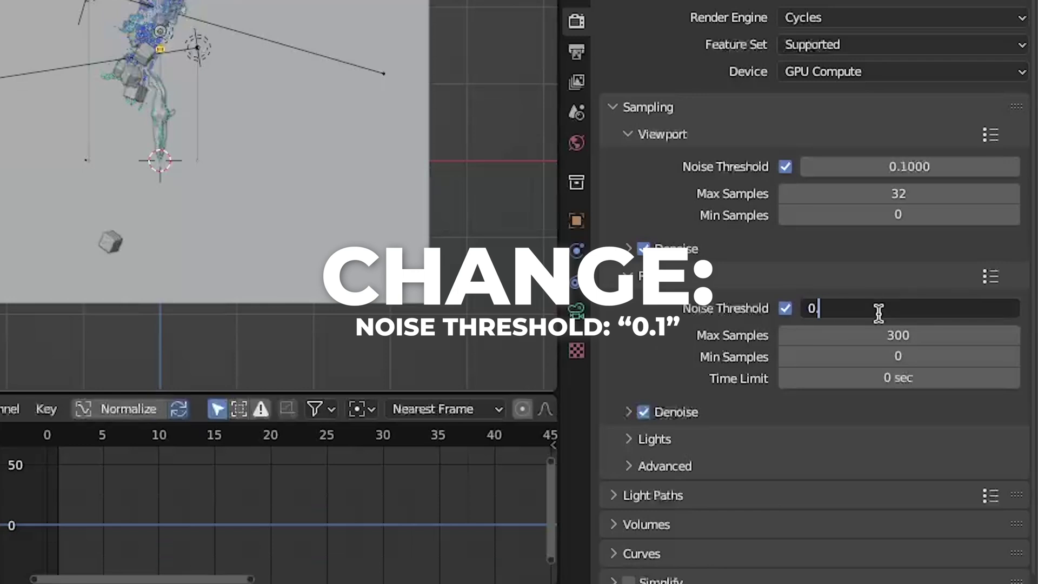
key(Return)
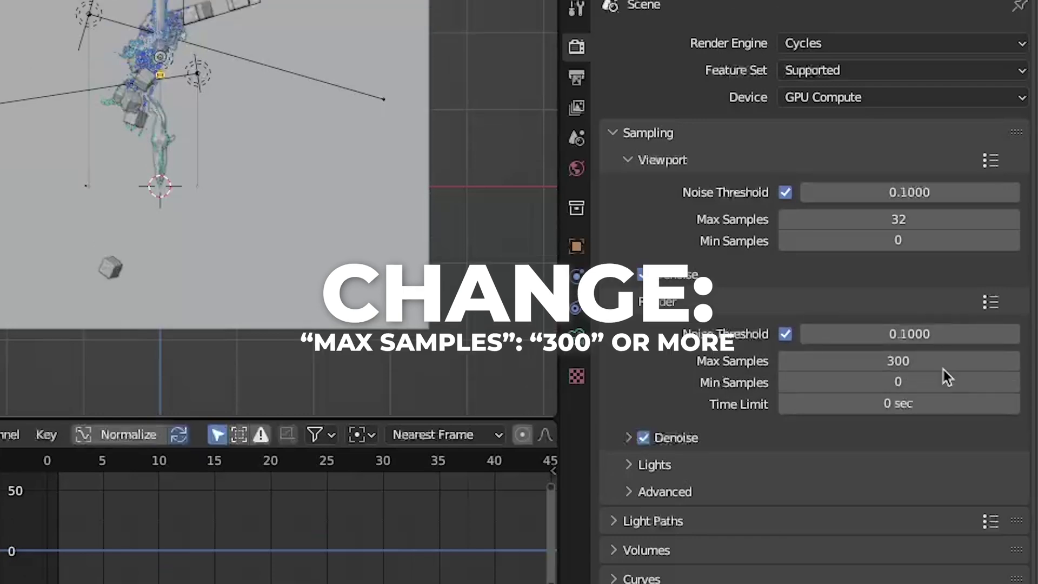
scroll(715, 363, down, 5)
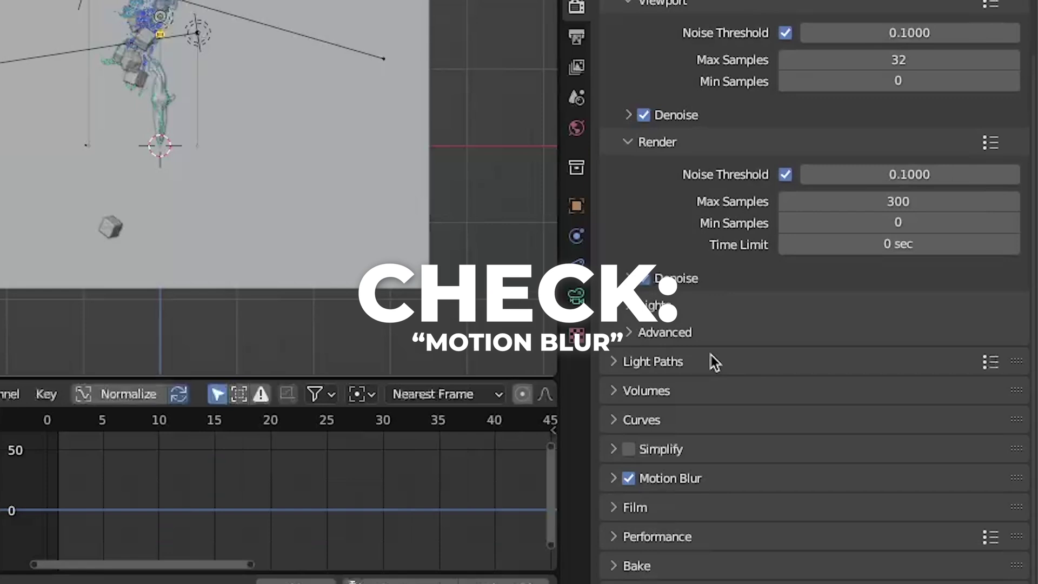
click(633, 478)
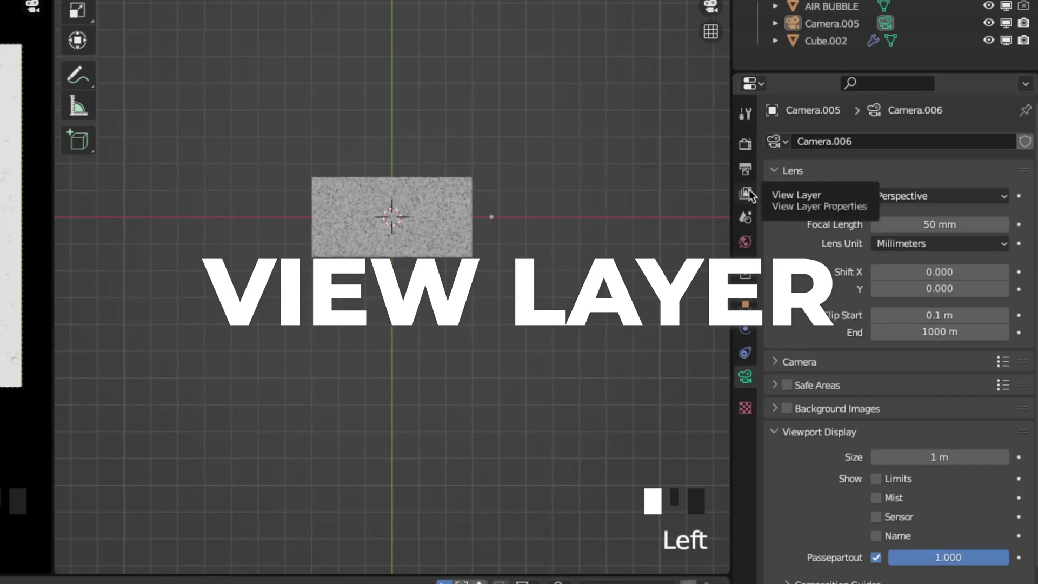
Enable the Denoising Data pass in the View Layer Properties.
click(745, 193)
click(883, 381)
click(884, 381)
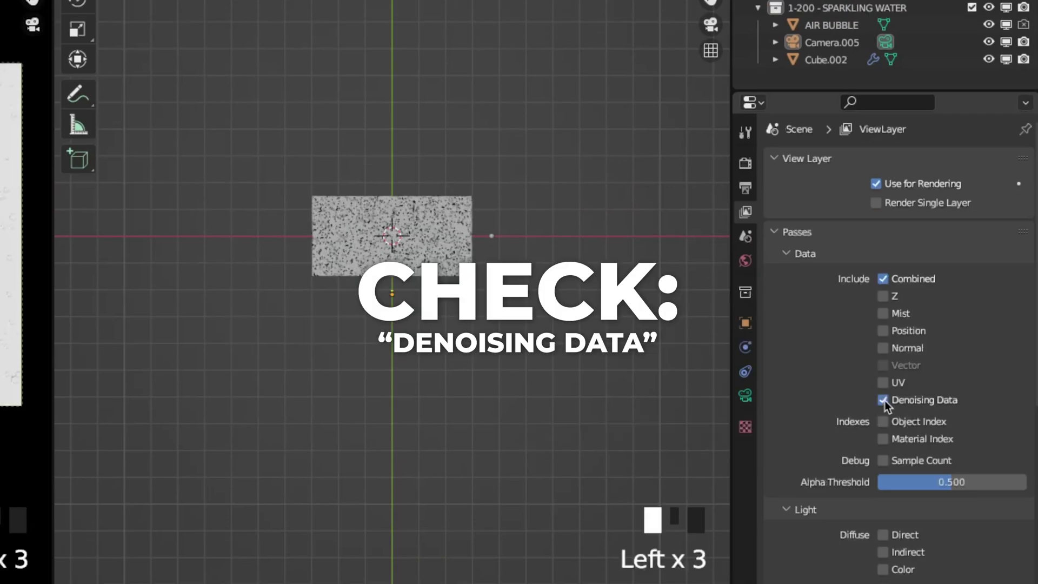
In Compositing, add a Denoise node between Render Layers and Composite.
click(504, 13)
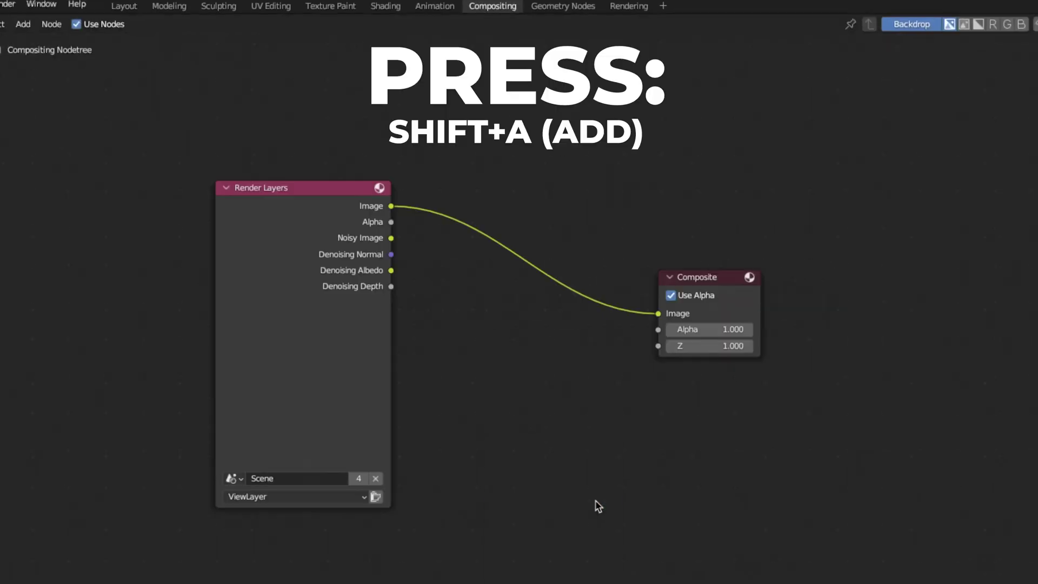
key(shift+a)
mouse_move(598, 506)
click(576, 466)
text(de)
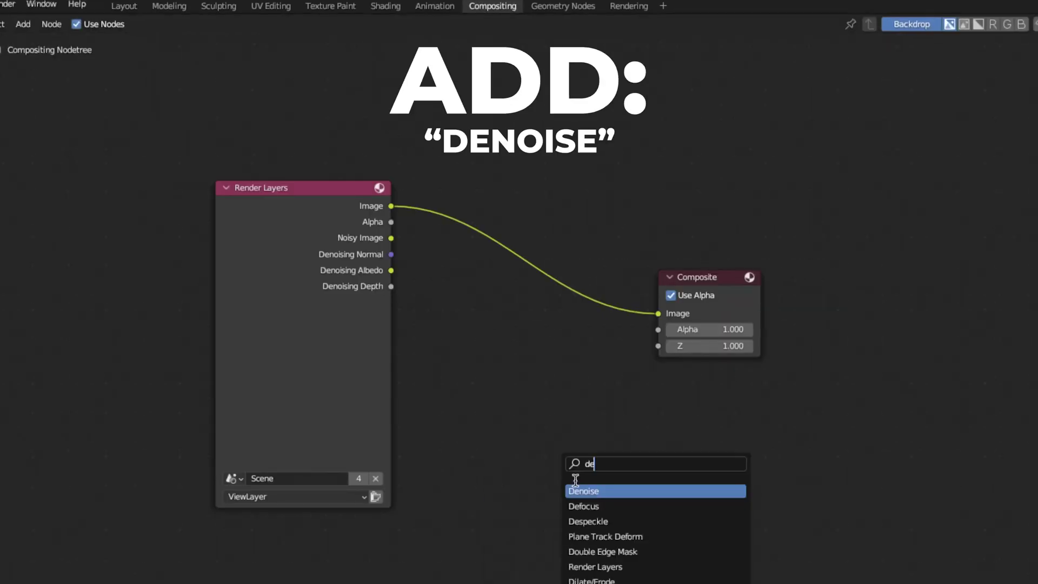
click(578, 490)
click(498, 270)
Link Noisy Image, Denoising Normal and Denoising Albedo into the Denoise node's Image, Normal and Albedo inputs.
drag(390, 238, 476, 319)
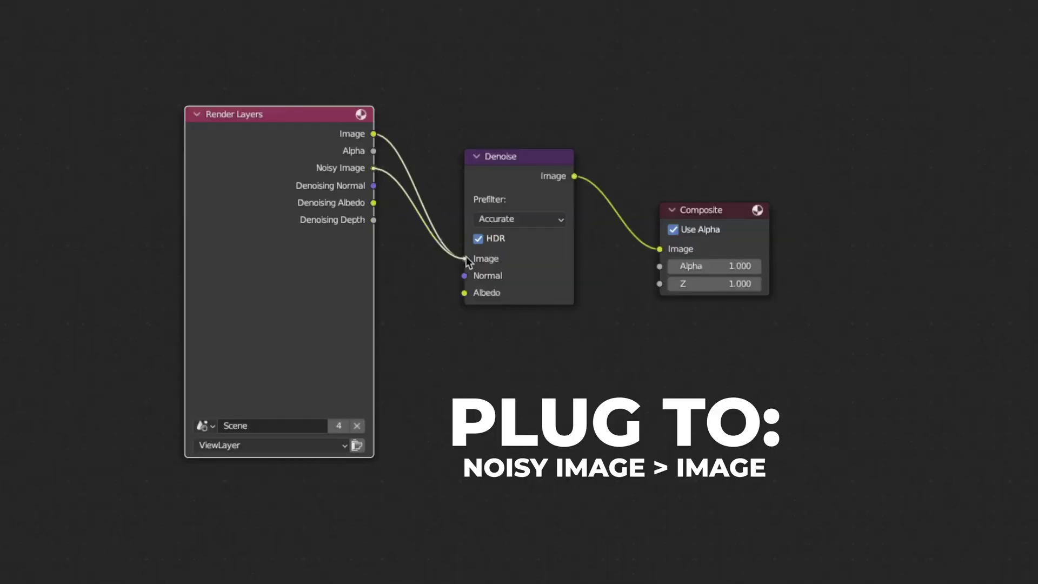
drag(375, 187, 465, 276)
drag(374, 203, 464, 293)
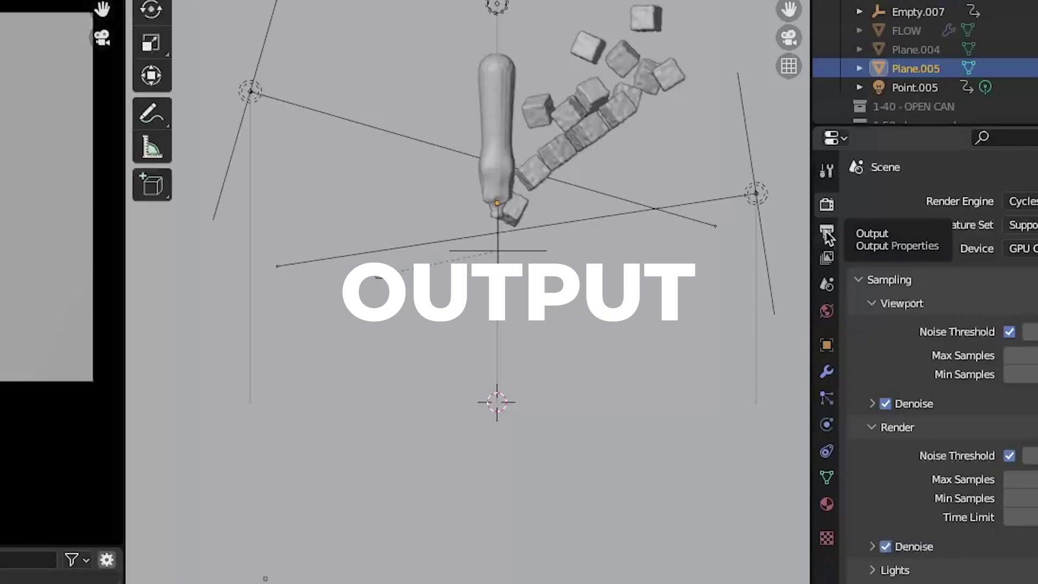
Set the output file format to FFmpeg Video with an MPEG-4 container.
click(828, 222)
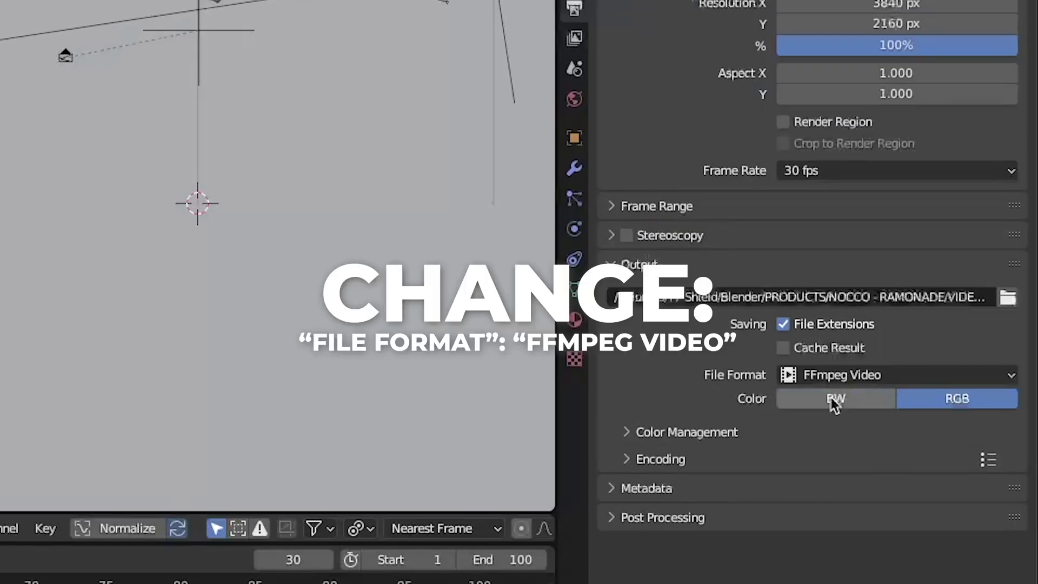
click(839, 375)
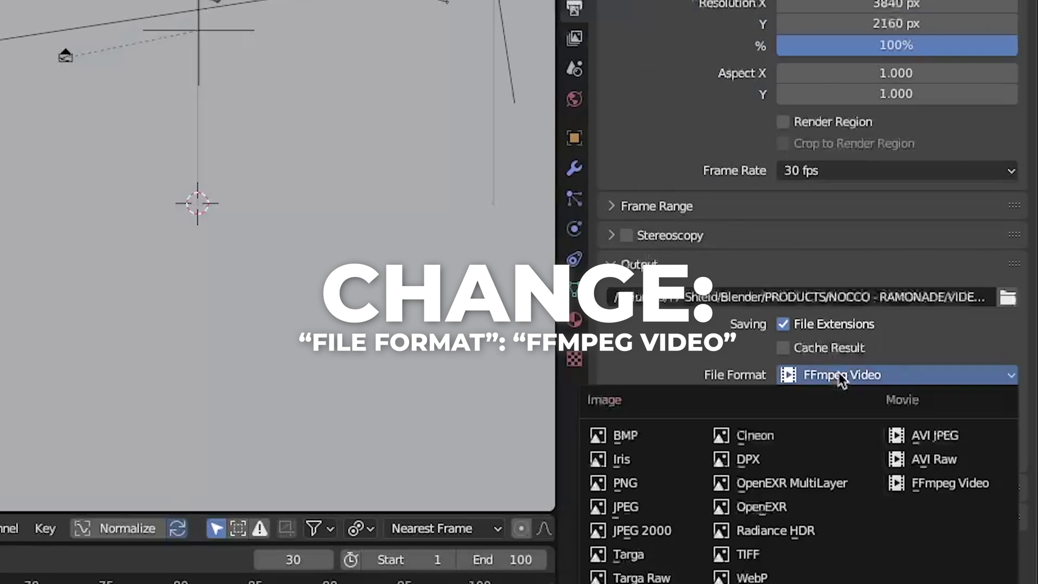
click(946, 487)
click(839, 493)
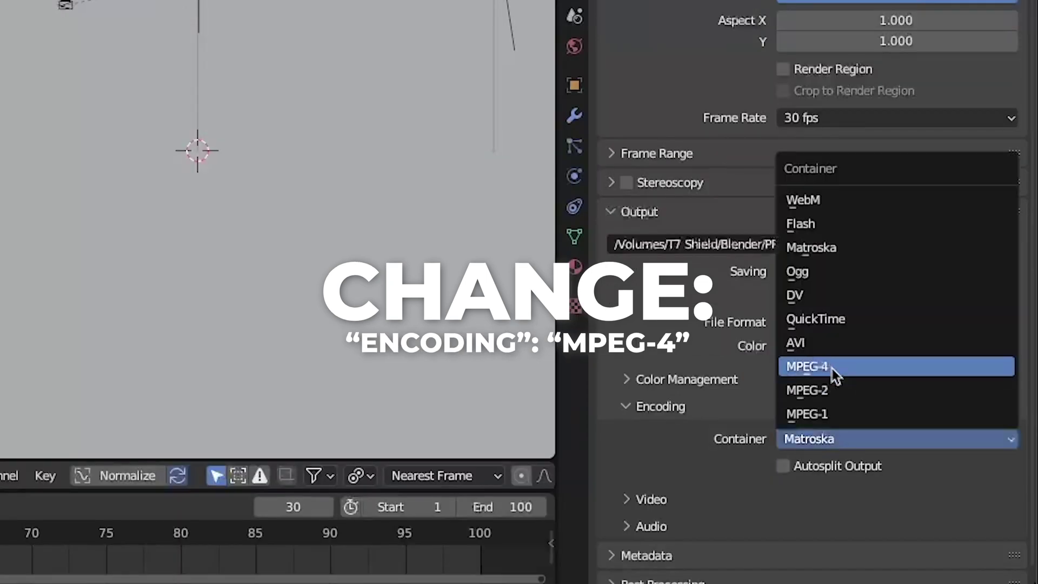
click(830, 367)
Choose H.264 as the video codec, then render the full animation.
click(647, 500)
scroll(645, 491, down, 5)
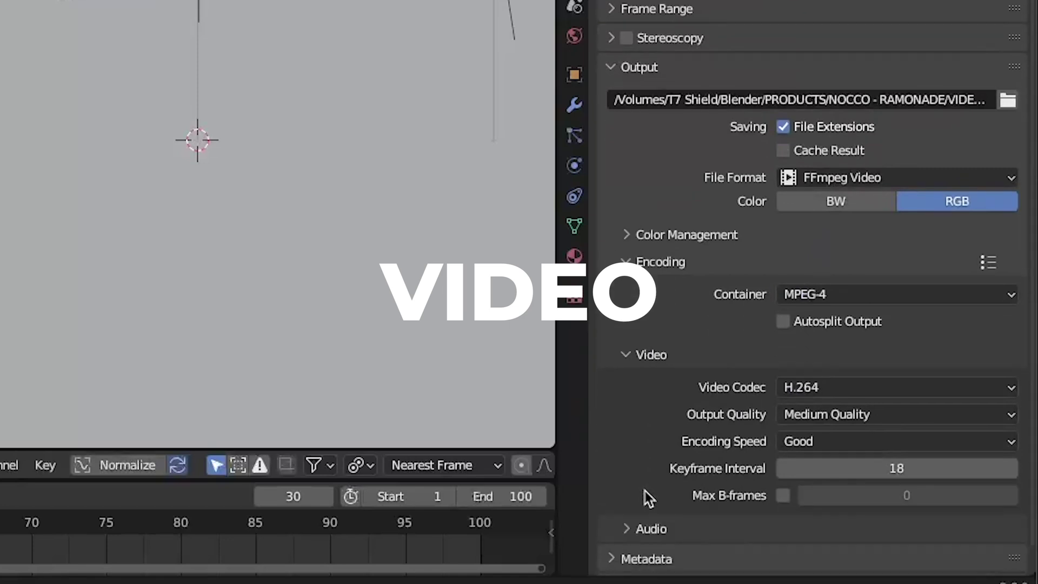
click(796, 447)
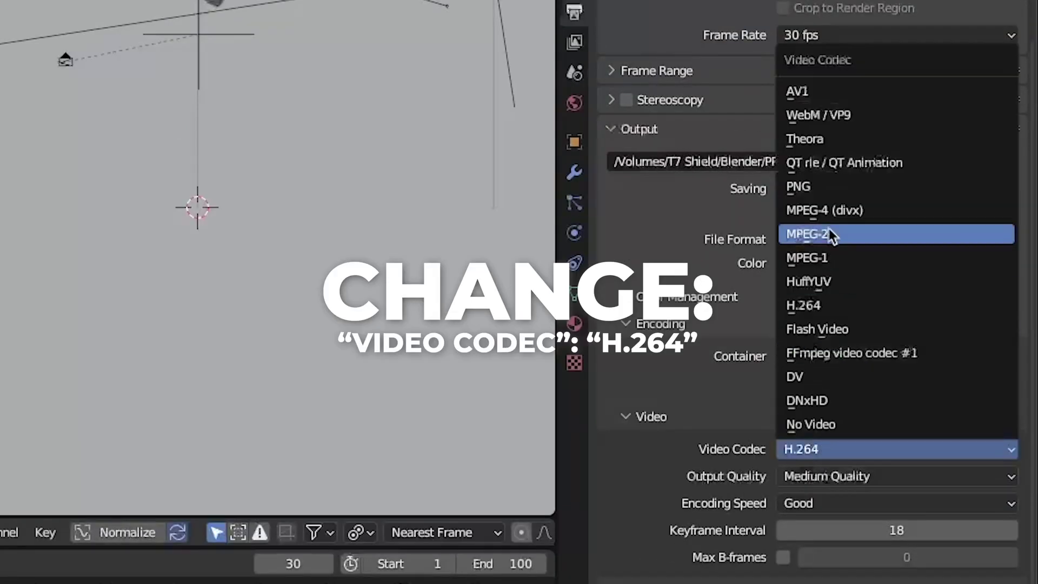
click(812, 311)
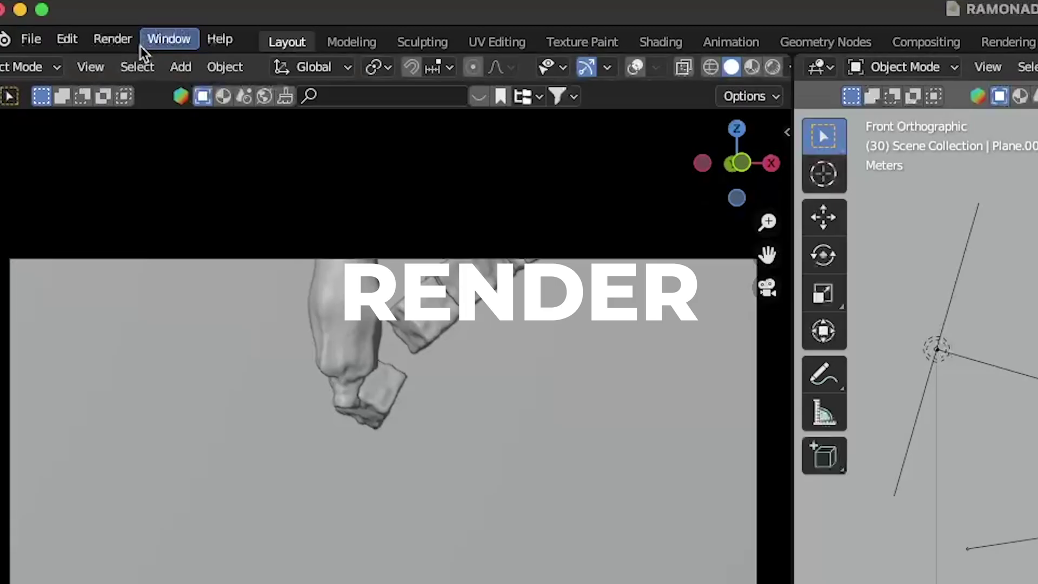
click(119, 44)
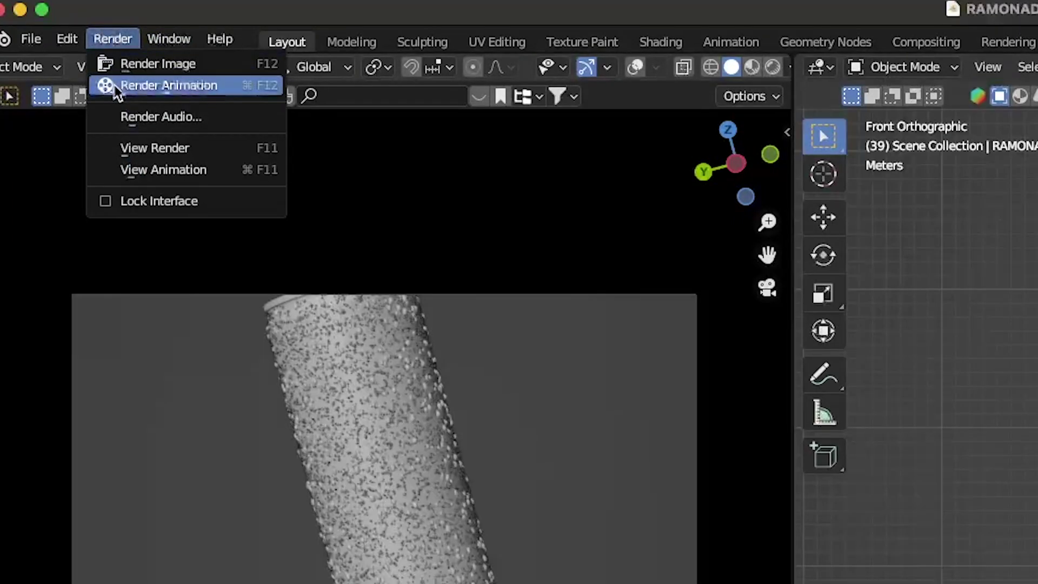
click(114, 86)
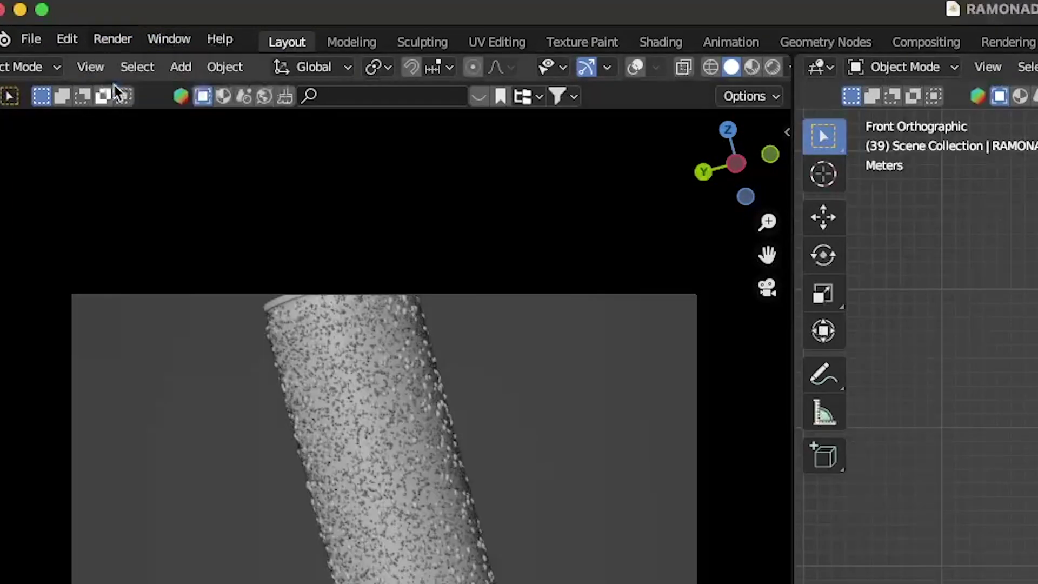